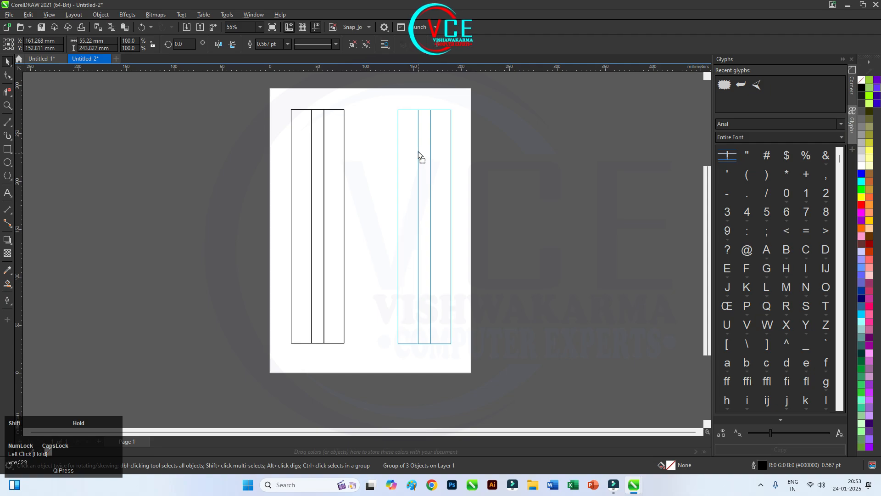
Copy the three-rectangle strip to the page's right side, then rotate a second copy placed beside the page by 45°.
{"action": "right_click", "coordinate": [415, 150]}
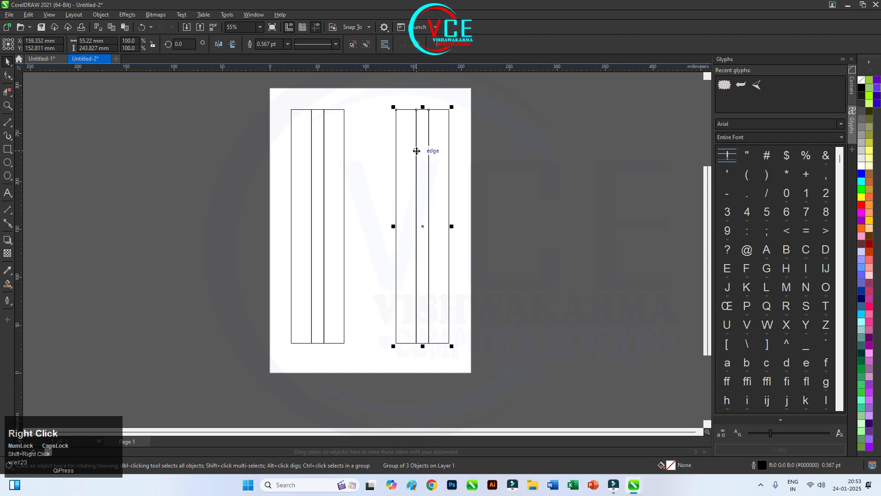
{"action": "right_click", "coordinate": [504, 150]}
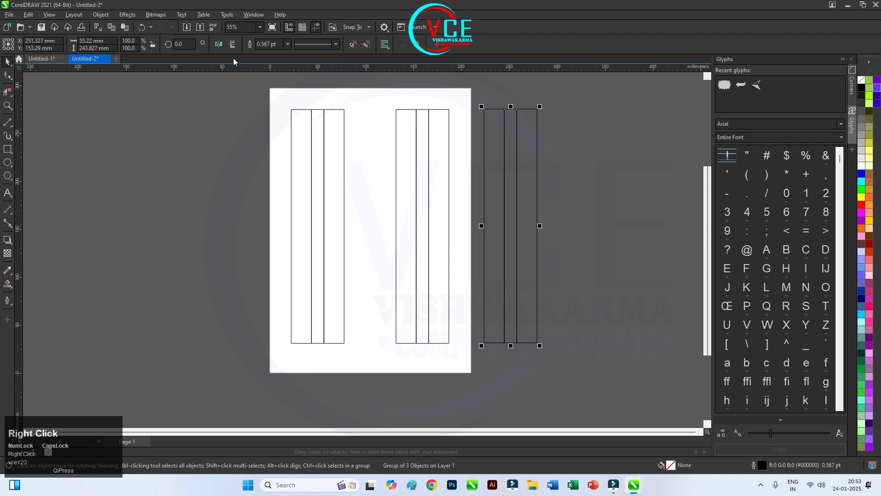
{"action": "left_click", "coordinate": [190, 44]}
{"action": "type", "text": "45"}
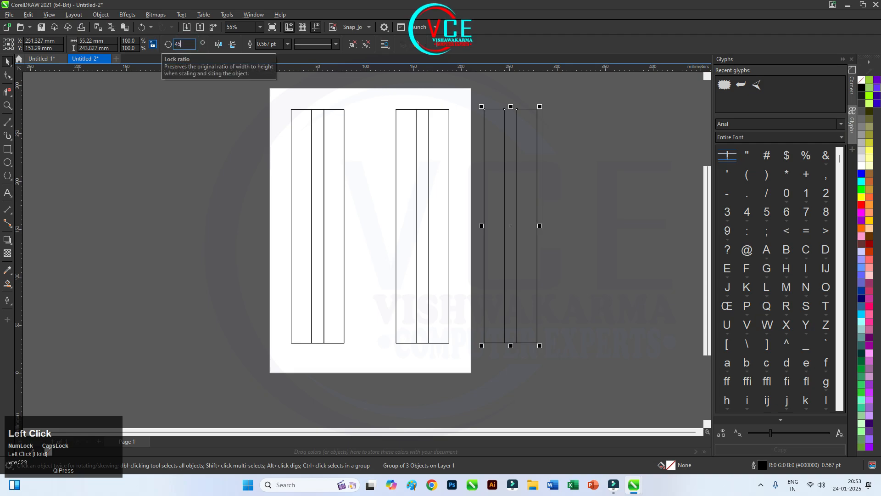
{"action": "key", "text": "Return"}
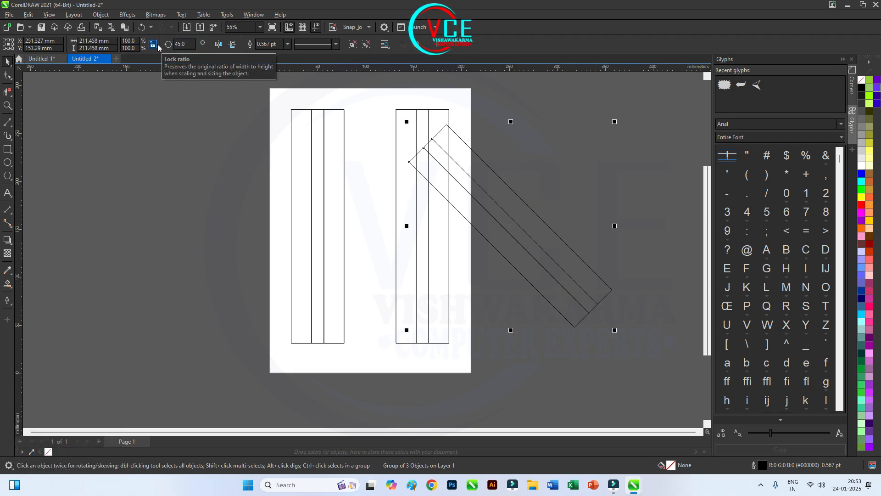
Duplicate the rotated strip, mirror the copy horizontally, and snap it to the outer top corner of the right vertical strip.
{"action": "left_click_drag", "start_coordinate": [445, 125], "coordinate": [209, 160]}
{"action": "right_click", "coordinate": [209, 160]}
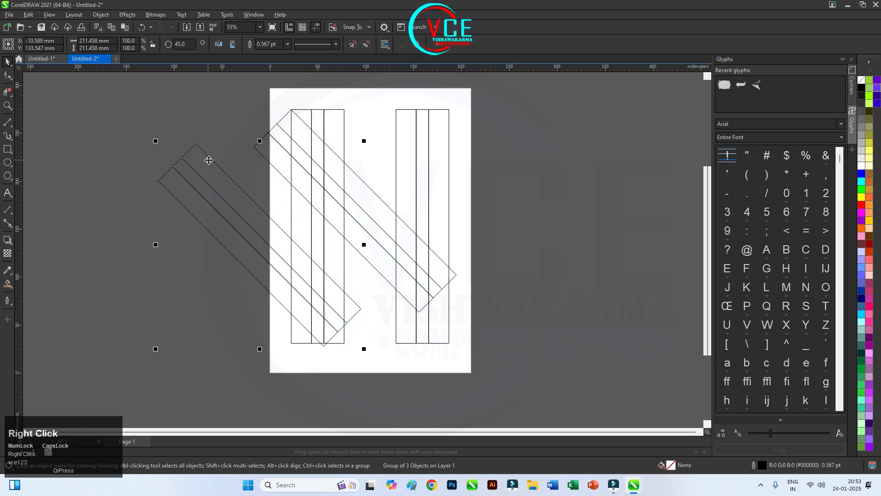
{"action": "left_click", "coordinate": [219, 44]}
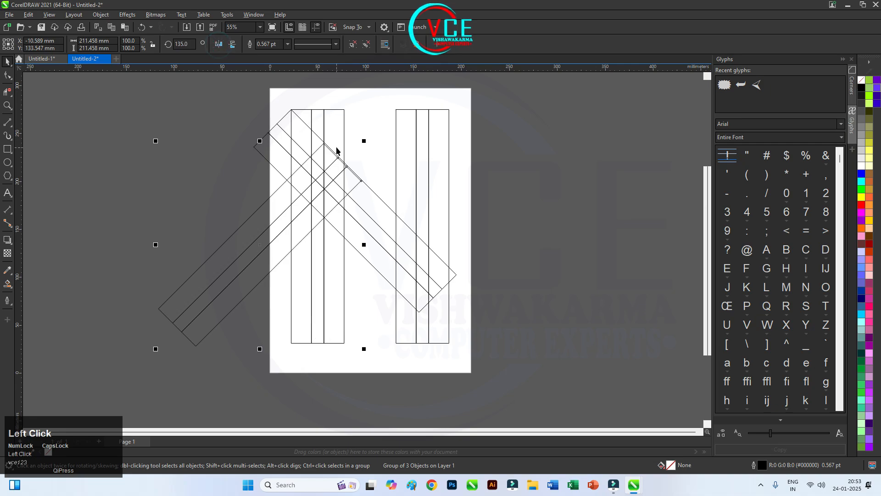
{"action": "left_click_drag", "start_coordinate": [323, 144], "coordinate": [449, 110]}
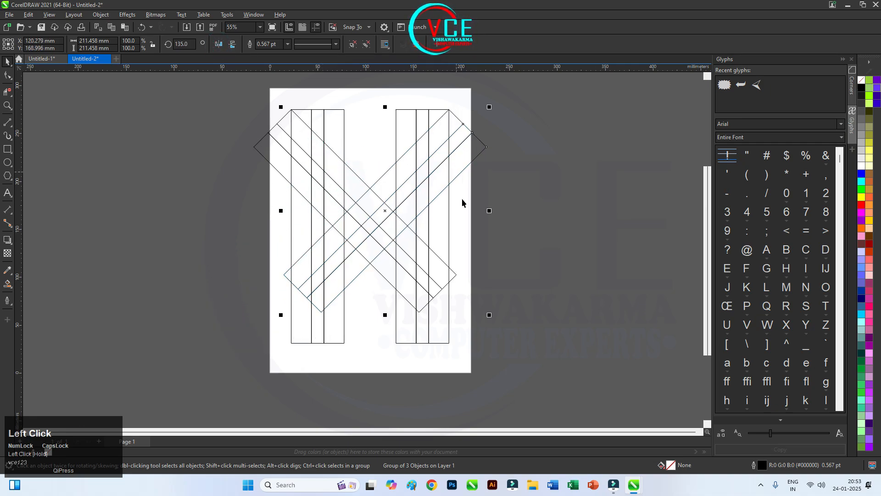
Draw a horizontal line about 165 mm long between the outer edges of the two vertical strips, through the upper diagonal crossing.
{"action": "left_click", "coordinate": [7, 122]}
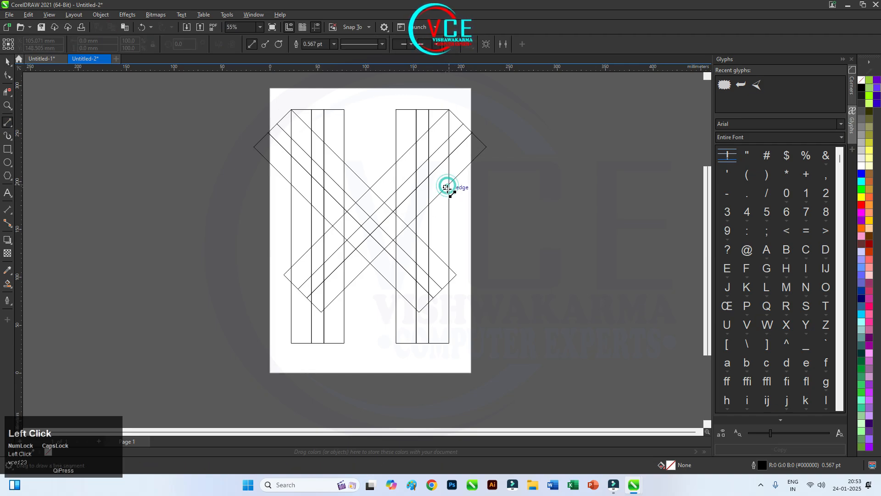
{"action": "left_click_drag", "start_coordinate": [449, 185], "coordinate": [291, 184]}
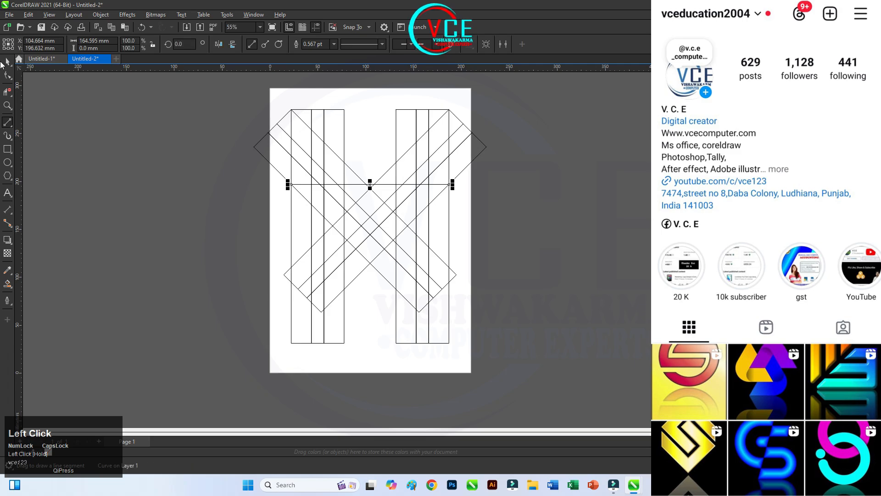
{"action": "left_click", "coordinate": [8, 62]}
{"action": "left_click", "coordinate": [186, 163]}
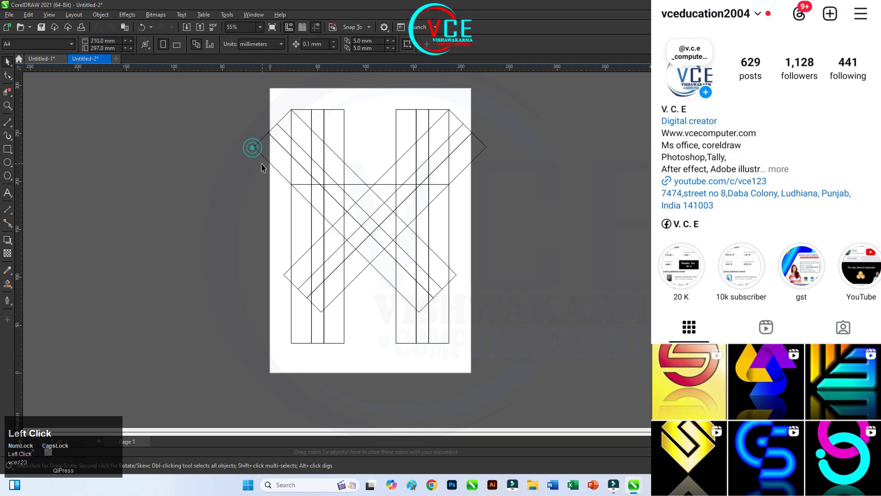
Move both diagonal strips inward and down so their outer corners meet the ends of the horizontal line.
{"action": "left_click", "coordinate": [258, 151]}
{"action": "scroll", "coordinate": [258, 151], "scroll_direction": "up", "scroll_amount": 2}
{"action": "left_click_drag", "start_coordinate": [255, 146], "coordinate": [303, 197]}
{"action": "left_click_drag", "start_coordinate": [560, 143], "coordinate": [505, 196]}
{"action": "left_click", "coordinate": [576, 197]}
{"action": "scroll", "coordinate": [393, 192], "scroll_direction": "up", "scroll_amount": 3}
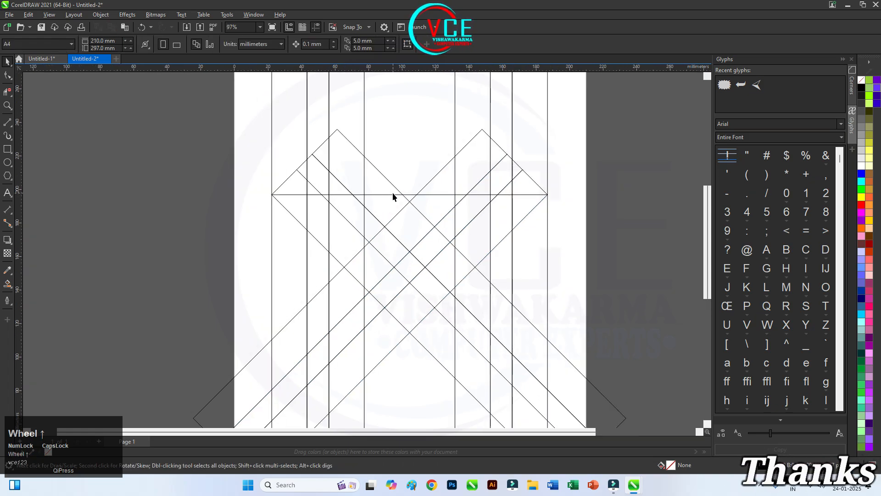
Draw a second horizontal line about 194 mm long above the first, through the left strip's inner edge where the diagonal crosses it.
{"action": "scroll", "coordinate": [420, 139], "scroll_direction": "up", "scroll_amount": 1}
{"action": "left_click", "coordinate": [8, 123]}
{"action": "mouse_move", "coordinate": [346, 162]}
{"action": "left_mouse_down"}
{"action": "mouse_move", "coordinate": [399, 171]}
{"action": "mouse_move", "coordinate": [466, 161]}
{"action": "mouse_move", "coordinate": [614, 161]}
{"action": "left_mouse_up"}
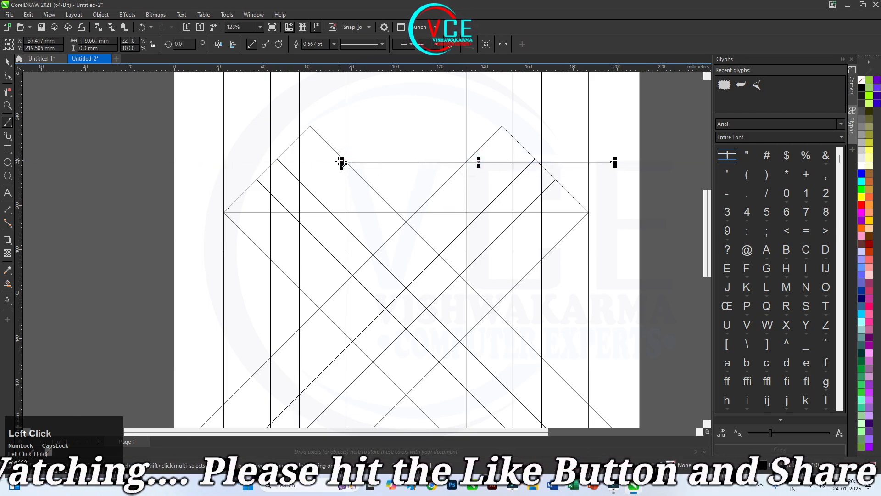
{"action": "left_click_drag", "start_coordinate": [343, 164], "coordinate": [181, 162]}
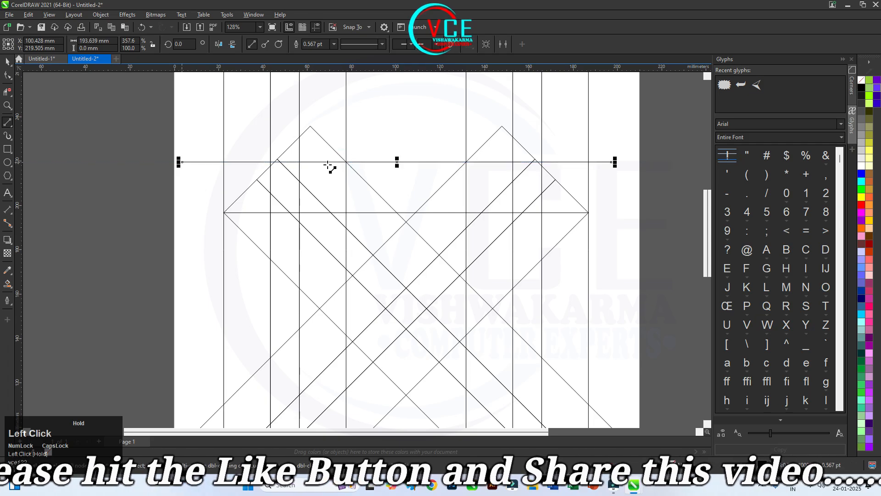
Use Smart Fill with blue on the top-left region of the upper V, just below the upper horizontal line.
{"action": "scroll", "coordinate": [381, 136], "scroll_direction": "down", "scroll_amount": 2}
{"action": "scroll", "coordinate": [361, 139], "scroll_direction": "down", "scroll_amount": 1}
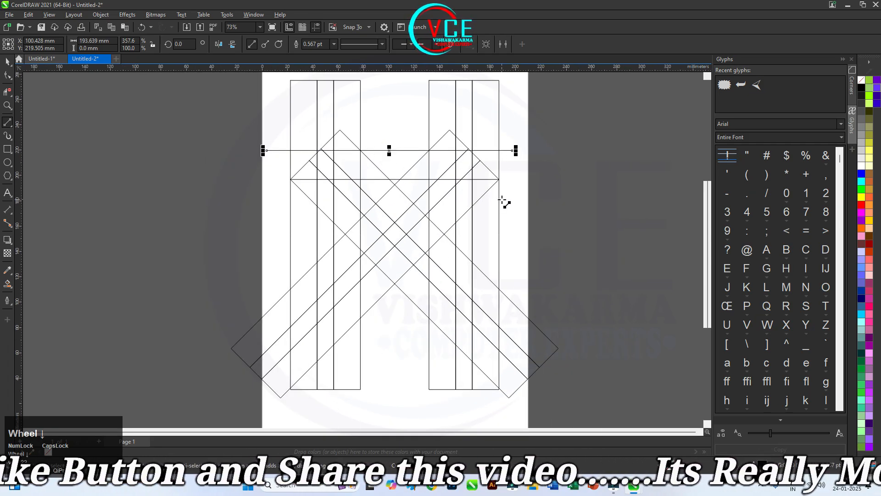
{"action": "scroll", "coordinate": [404, 190], "scroll_direction": "down", "scroll_amount": 1}
{"action": "scroll", "coordinate": [407, 193], "scroll_direction": "up", "scroll_amount": 1}
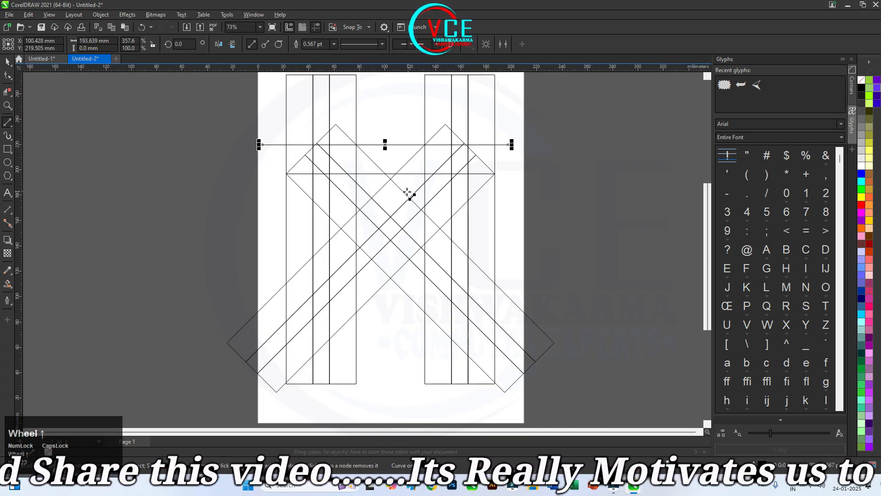
{"action": "left_click", "coordinate": [13, 288]}
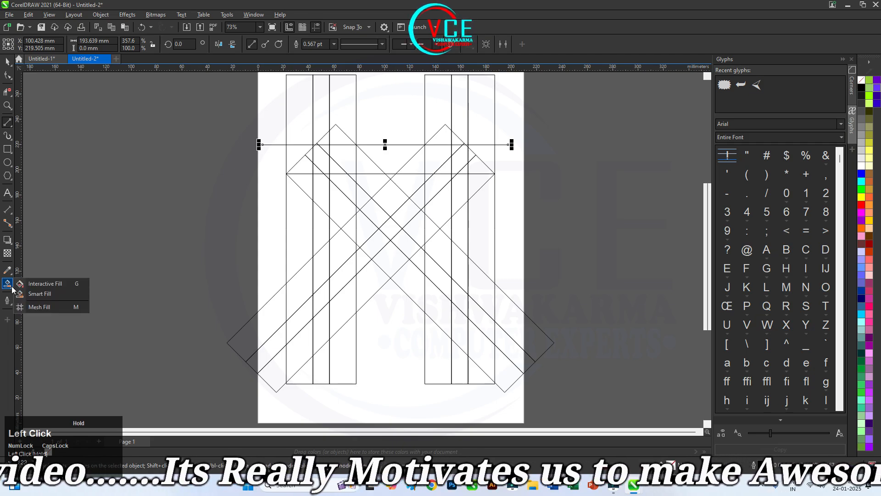
{"action": "left_click", "coordinate": [38, 296]}
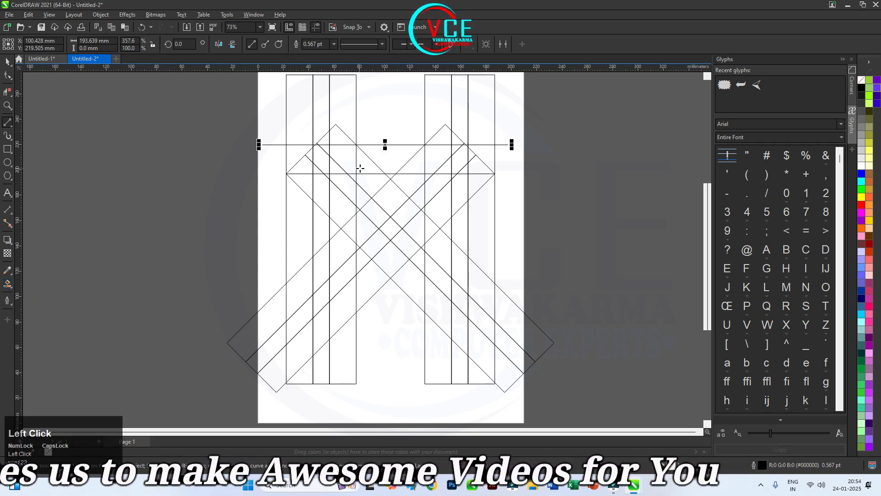
{"action": "scroll", "coordinate": [360, 168], "scroll_direction": "up", "scroll_amount": 2}
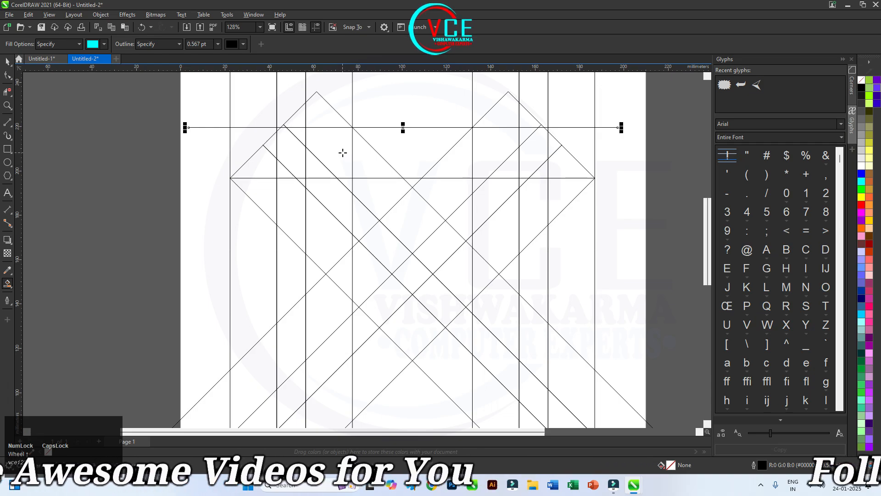
{"action": "left_click", "coordinate": [343, 153]}
{"action": "left_click", "coordinate": [94, 46]}
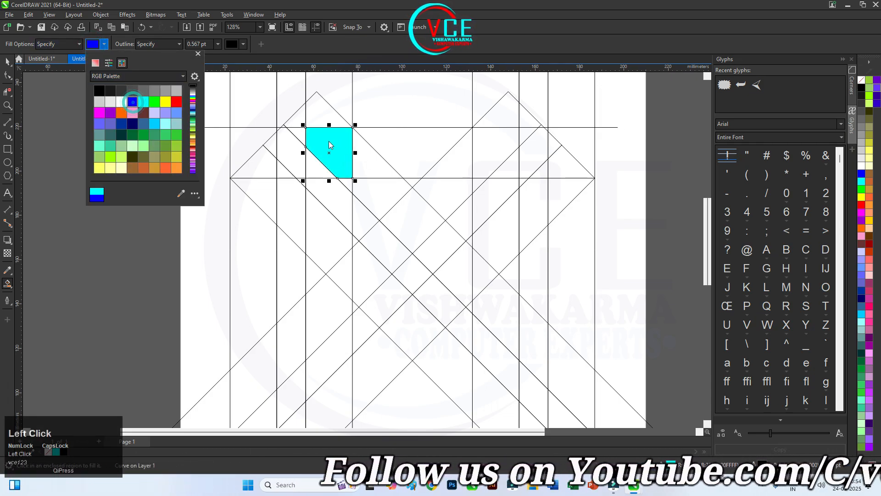
{"action": "left_click", "coordinate": [133, 101]}
{"action": "left_click", "coordinate": [335, 140]}
Fill the remaining regions of the upper V with blue, through its bottom point up to the right arm's top.
{"action": "left_click", "coordinate": [370, 165]}
{"action": "left_click", "coordinate": [379, 191]}
{"action": "left_click", "coordinate": [406, 211]}
{"action": "left_click", "coordinate": [443, 191]}
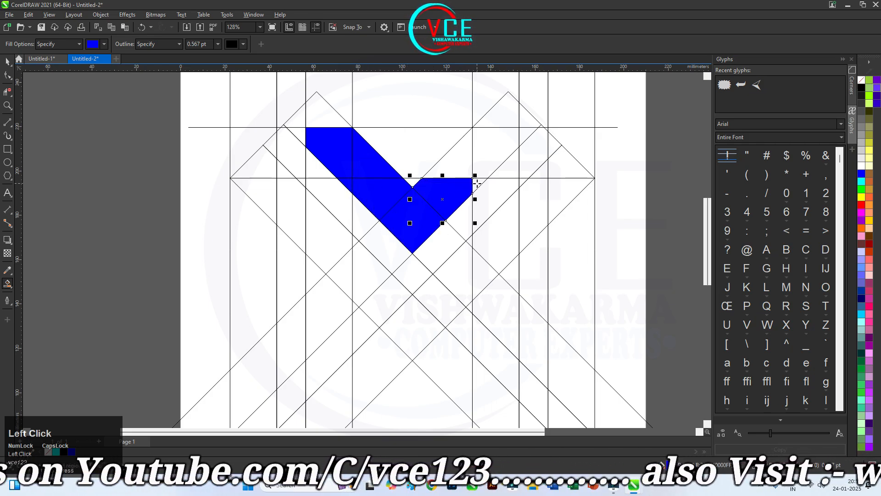
{"action": "left_click", "coordinate": [464, 173]}
{"action": "left_click", "coordinate": [488, 149]}
{"action": "left_click", "coordinate": [508, 168]}
Fill the right inner leg of the M with blue, down to its slanted end on the diagonal guide.
{"action": "left_click", "coordinate": [492, 200]}
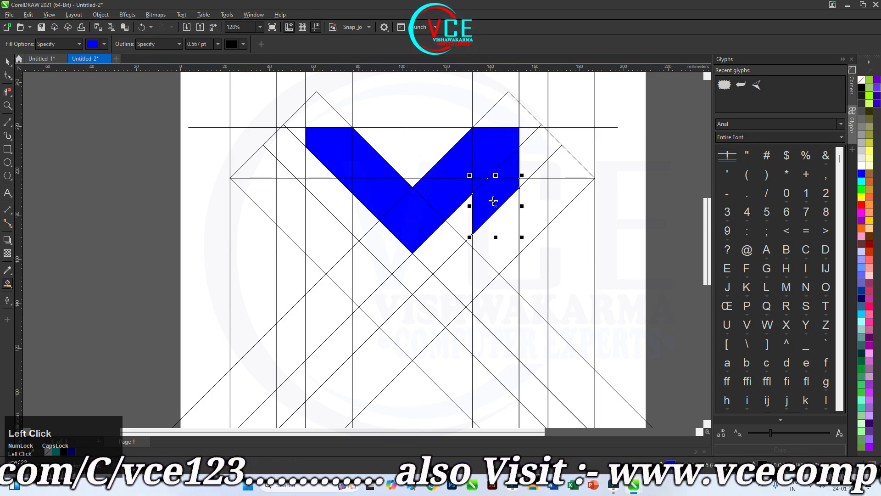
{"action": "left_click", "coordinate": [503, 227]}
{"action": "left_click", "coordinate": [487, 263]}
{"action": "left_click", "coordinate": [511, 269]}
{"action": "left_click", "coordinate": [498, 305]}
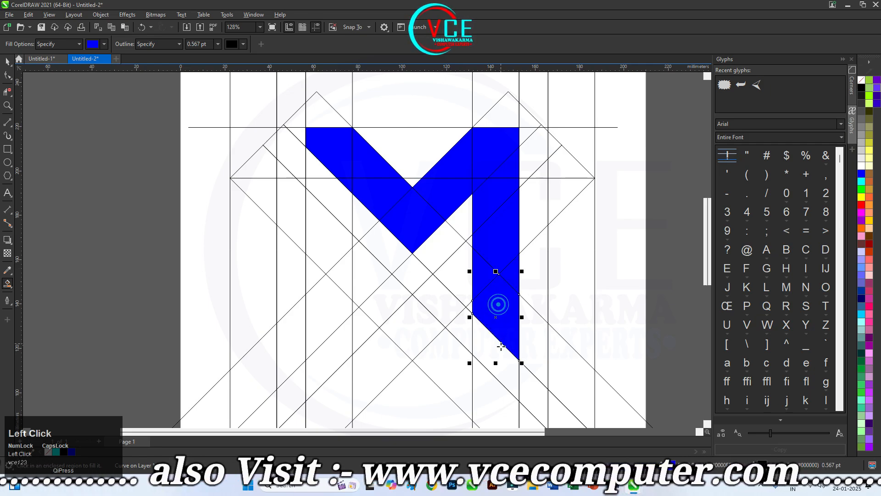
{"action": "scroll", "coordinate": [501, 346], "scroll_direction": "down", "scroll_amount": 4}
{"action": "scroll", "coordinate": [482, 317], "scroll_direction": "up", "scroll_amount": 2}
{"action": "left_click", "coordinate": [490, 326]}
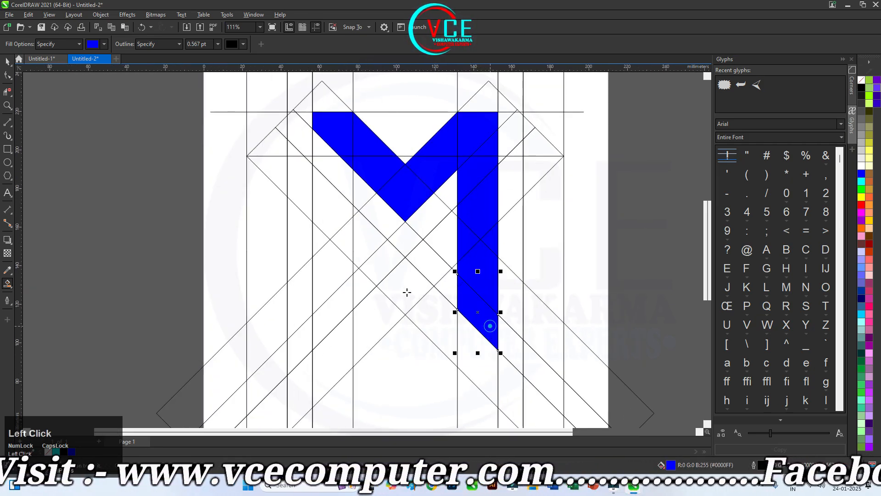
Fill the left inner leg of the M with blue, down to a slanted end mirroring the right leg.
{"action": "left_click", "coordinate": [324, 145]}
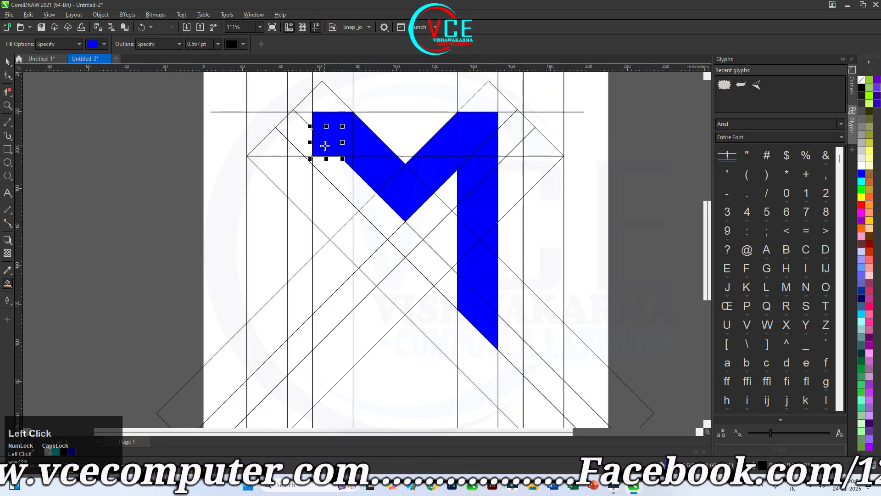
{"action": "left_click", "coordinate": [334, 170]}
{"action": "left_click", "coordinate": [328, 193]}
{"action": "left_click", "coordinate": [343, 240]}
{"action": "left_click", "coordinate": [323, 241]}
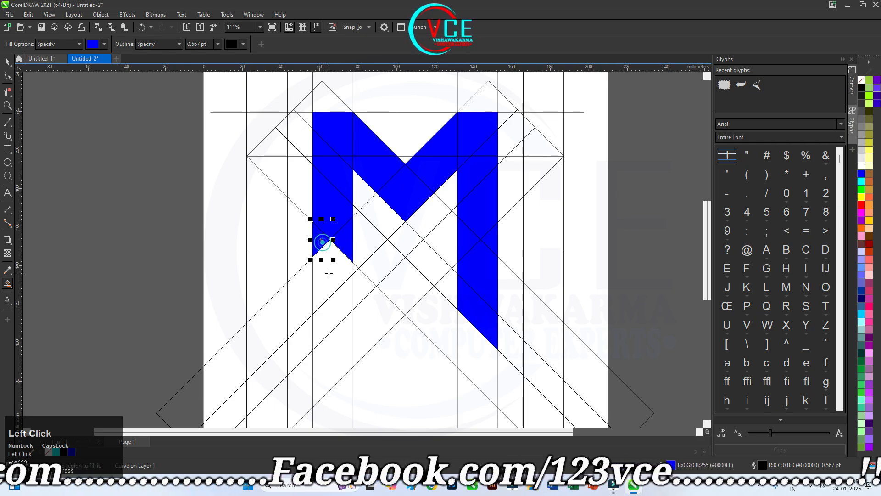
{"action": "left_click", "coordinate": [329, 273]}
{"action": "left_click", "coordinate": [337, 303]}
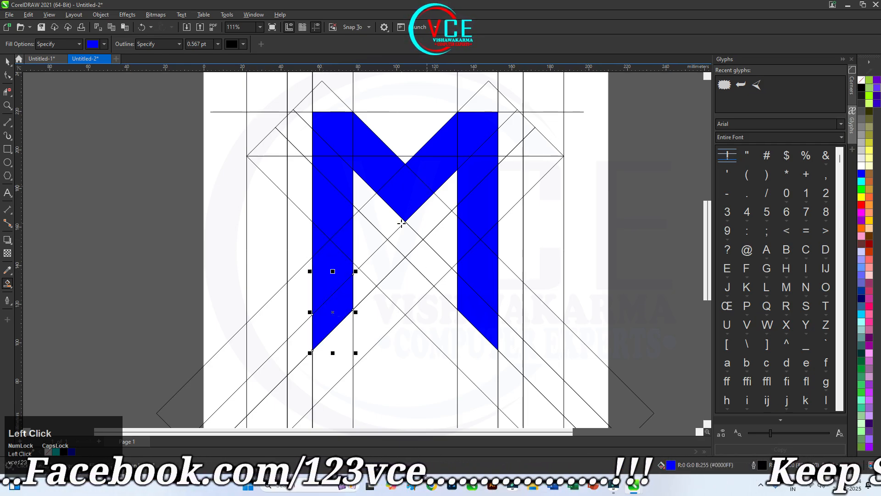
Fill the left outer leg and the shoulder joining it to the inner leg with blue.
{"action": "scroll", "coordinate": [287, 179], "scroll_direction": "up", "scroll_amount": 3}
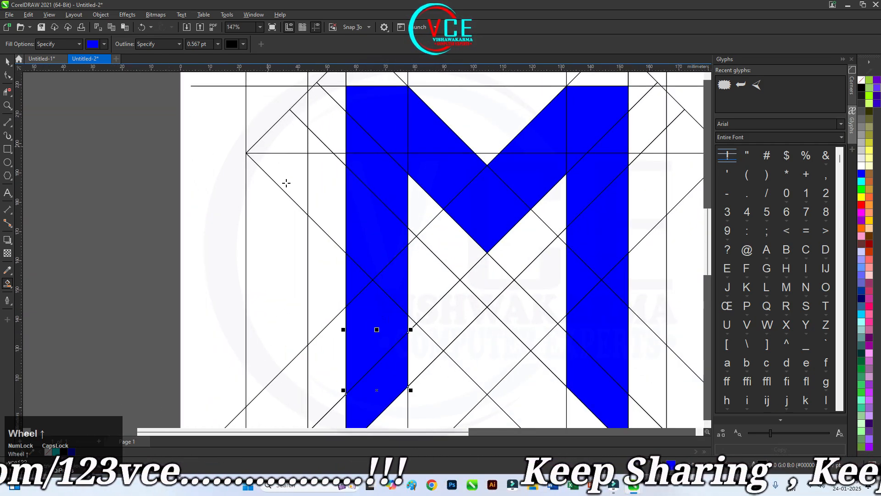
{"action": "left_click", "coordinate": [272, 202]}
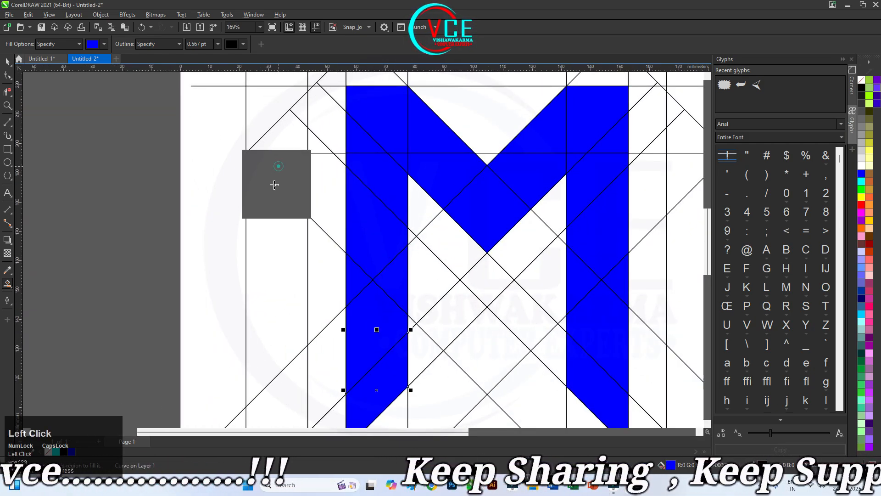
{"action": "left_click", "coordinate": [319, 181]}
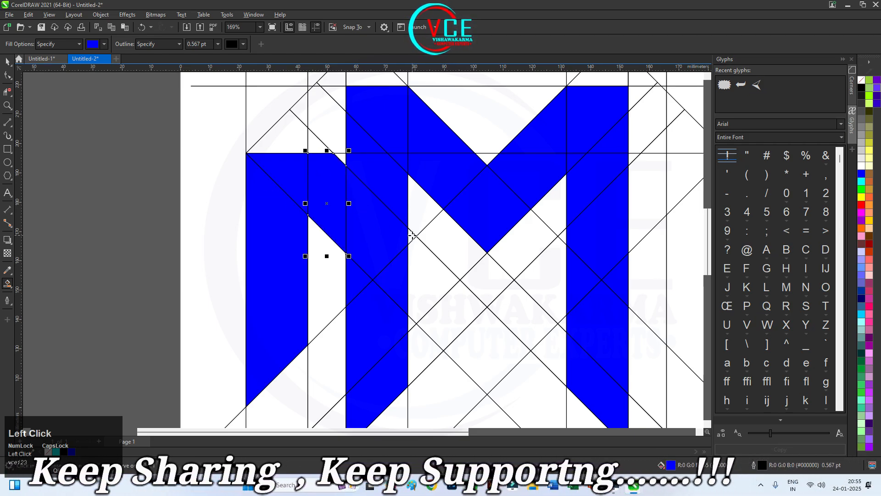
Fill the lower V's regions between the inner legs and the right shoulder beside the right inner leg with blue.
{"action": "left_click", "coordinate": [423, 284]}
{"action": "left_click", "coordinate": [456, 316]}
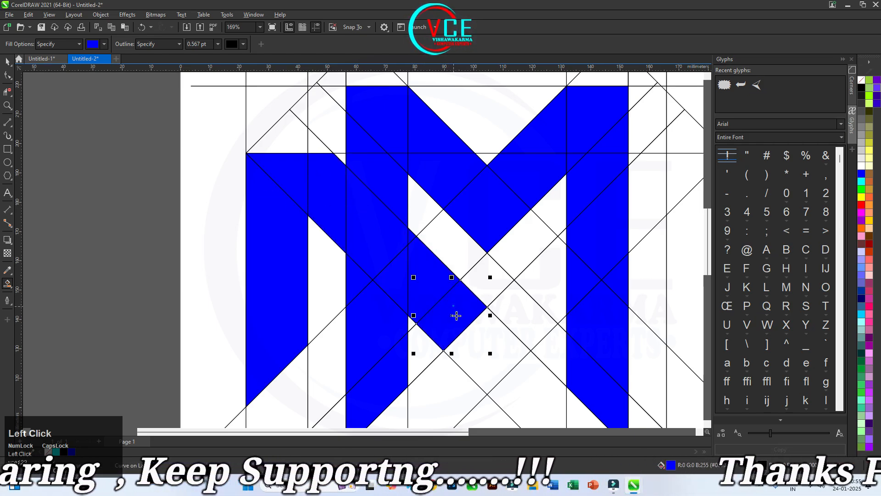
{"action": "left_click", "coordinate": [479, 346]}
{"action": "left_click", "coordinate": [516, 319]}
{"action": "left_click", "coordinate": [533, 283]}
{"action": "left_click", "coordinate": [563, 238]}
{"action": "scroll", "coordinate": [551, 202], "scroll_direction": "down", "scroll_amount": 1}
{"action": "scroll", "coordinate": [562, 191], "scroll_direction": "up", "scroll_amount": 1}
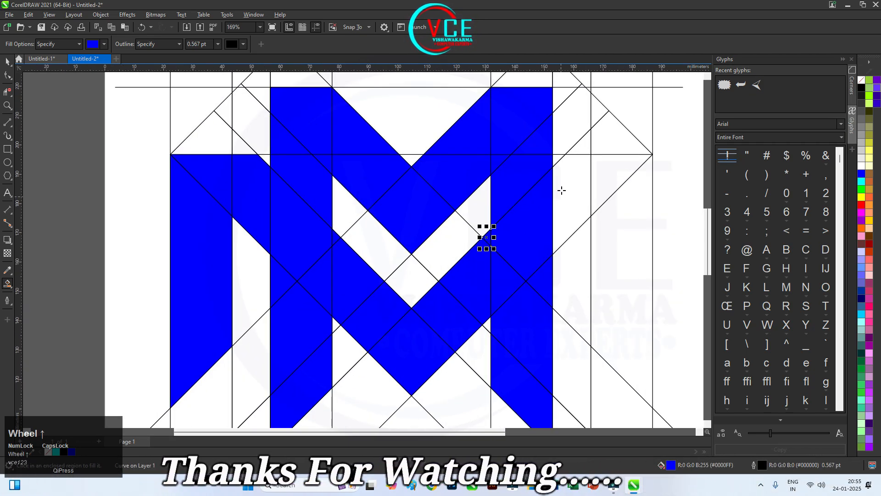
{"action": "left_click", "coordinate": [562, 191]}
{"action": "left_click", "coordinate": [579, 143]}
{"action": "left_click", "coordinate": [617, 140]}
{"action": "left_click", "coordinate": [606, 177]}
{"action": "scroll", "coordinate": [607, 175], "scroll_direction": "down", "scroll_amount": 2}
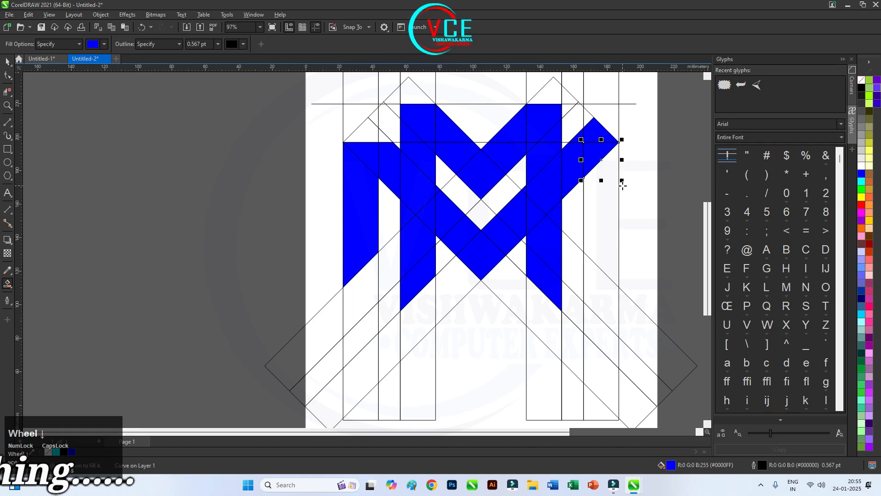
{"action": "key", "text": "ctrl+z"}
{"action": "key", "text": "ctrl+z"}
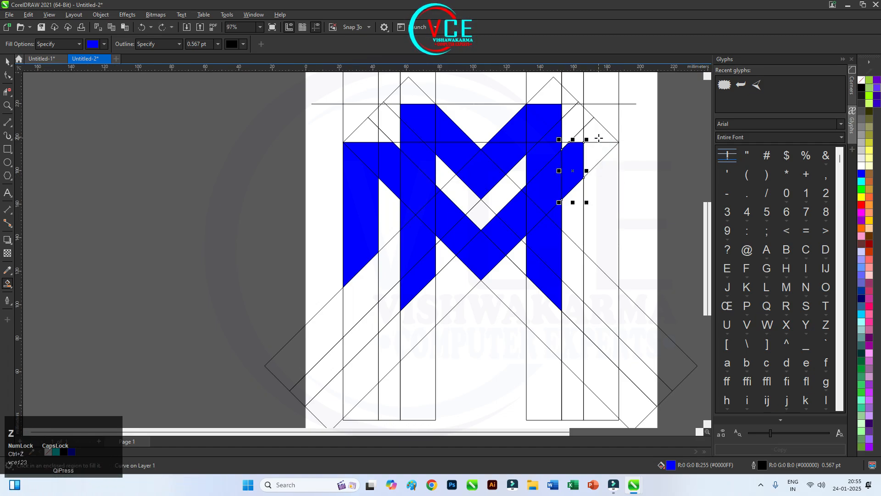
Fill the right outer leg with blue, from the lower horizontal line down to the lowest diagonal edge.
{"action": "left_click", "coordinate": [597, 145]}
{"action": "left_click", "coordinate": [602, 183]}
{"action": "left_click", "coordinate": [603, 291]}
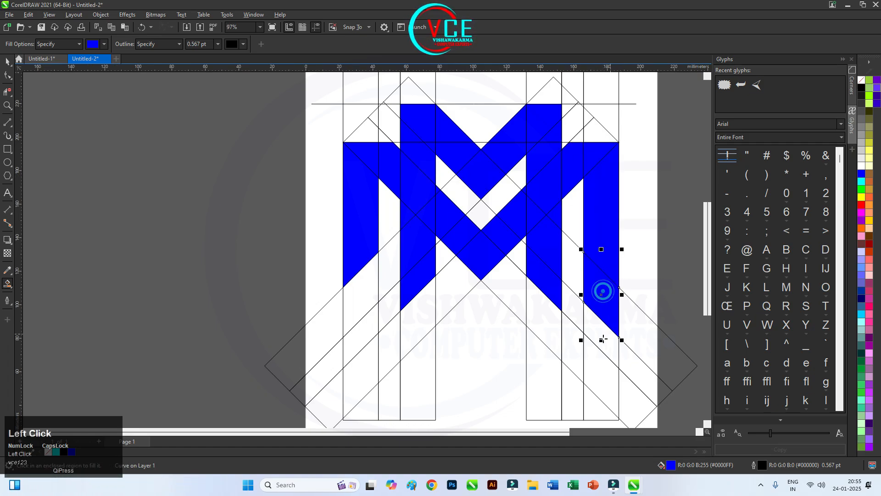
{"action": "left_click", "coordinate": [602, 355]}
{"action": "left_click", "coordinate": [599, 395]}
Fill the left outer leg with blue down to the lowest diagonal edge, matching the right outer leg.
{"action": "left_click", "coordinate": [362, 317]}
{"action": "left_click", "coordinate": [366, 331]}
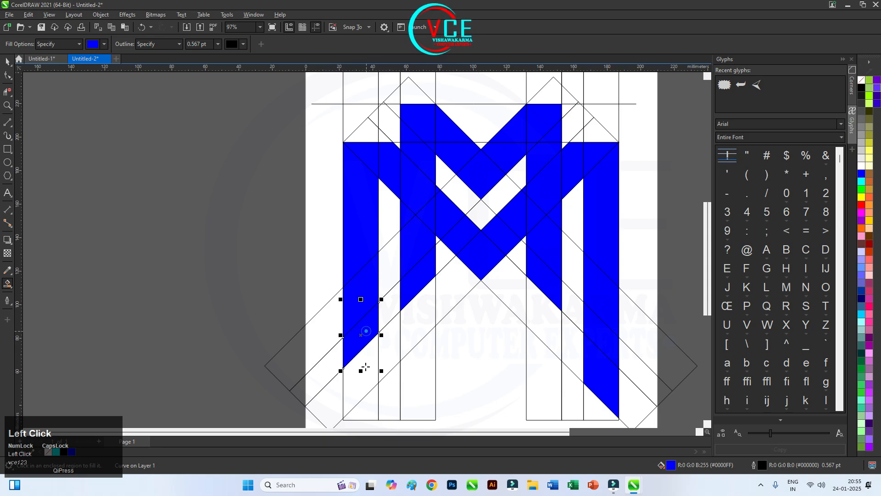
{"action": "left_click", "coordinate": [366, 365]}
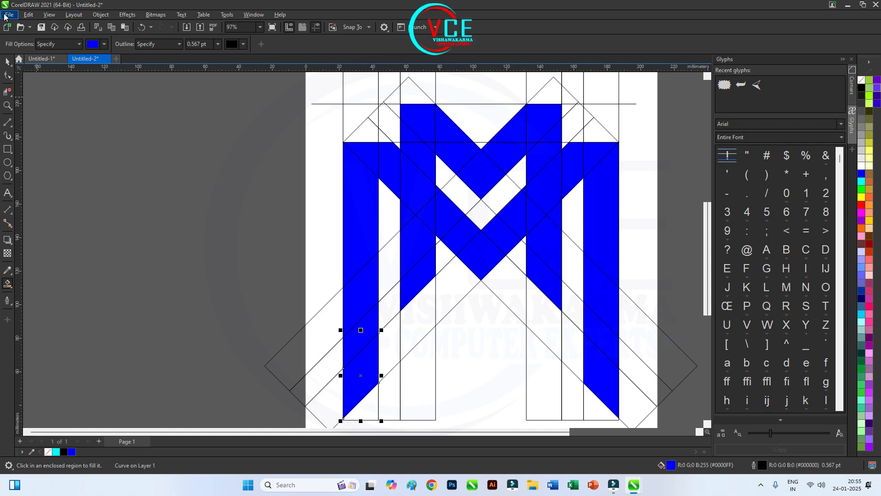
{"action": "left_click", "coordinate": [9, 58]}
{"action": "scroll", "coordinate": [290, 139], "scroll_direction": "down", "scroll_amount": 3}
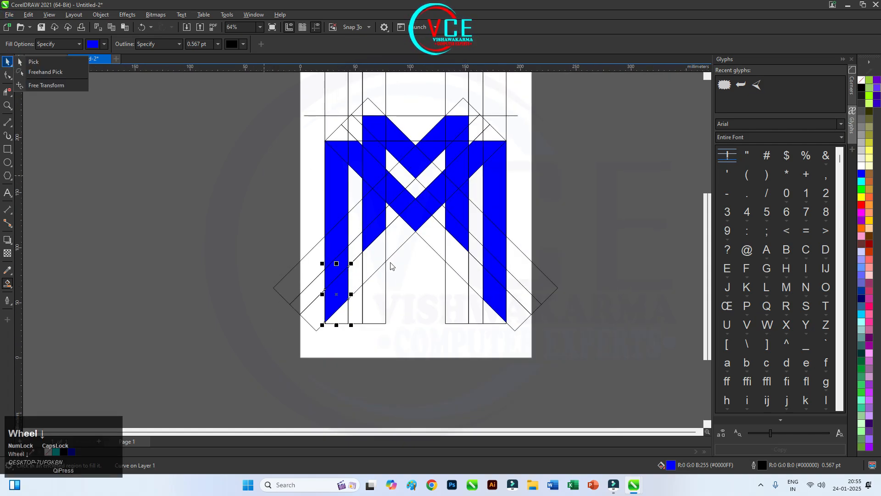
{"action": "left_click", "coordinate": [412, 268]}
{"action": "left_click", "coordinate": [411, 268]}
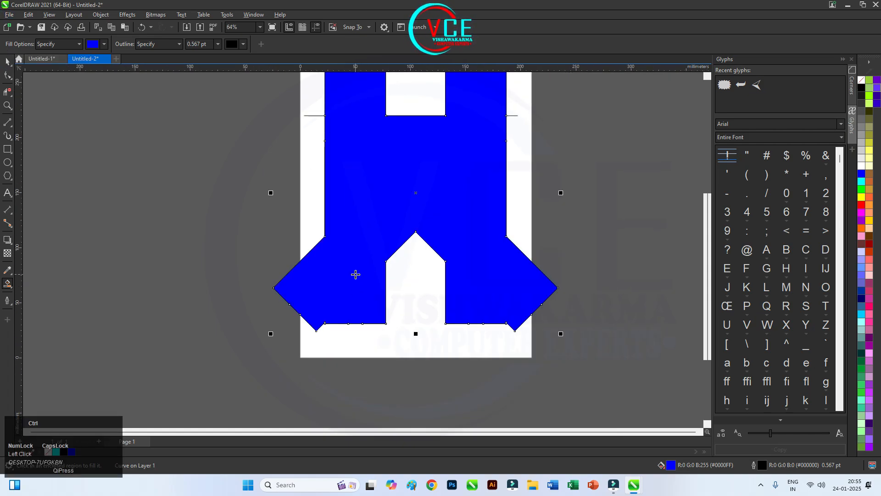
{"action": "key", "text": "ctrl+z"}
Delete the lowest filled piece of the left outer leg and the matching piece of the right outer leg.
{"action": "left_click", "coordinate": [5, 61]}
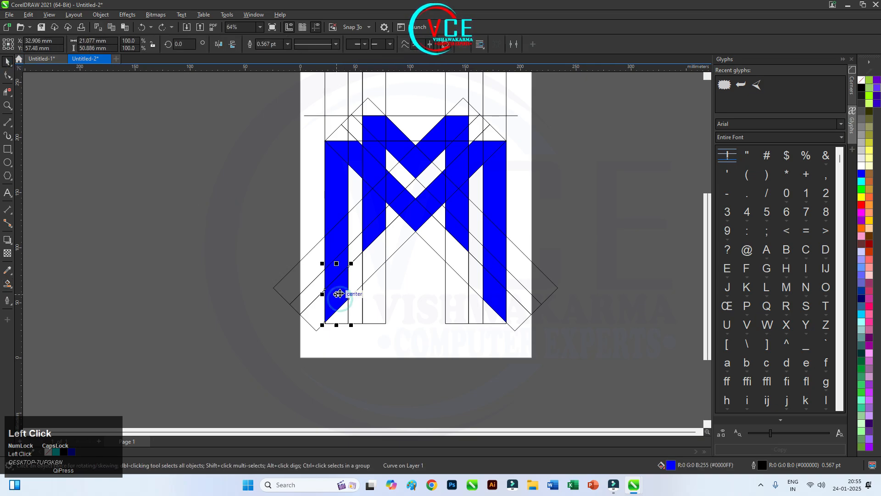
{"action": "key", "text": "Delete"}
{"action": "left_click", "coordinate": [507, 316]}
{"action": "key", "text": "Delete"}
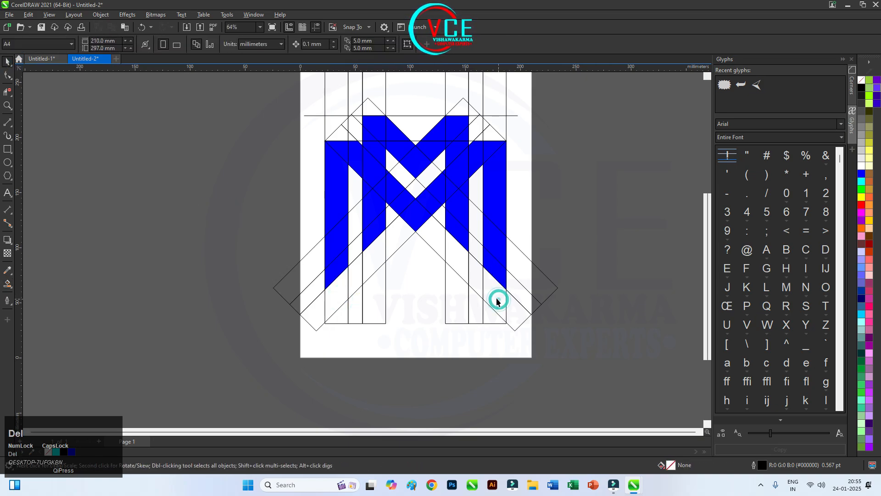
Delete the vertical and diagonal strip guides and the upper horizontal line, keeping only the blue filled pieces of the M.
{"action": "scroll", "coordinate": [437, 254], "scroll_direction": "up", "scroll_amount": 1}
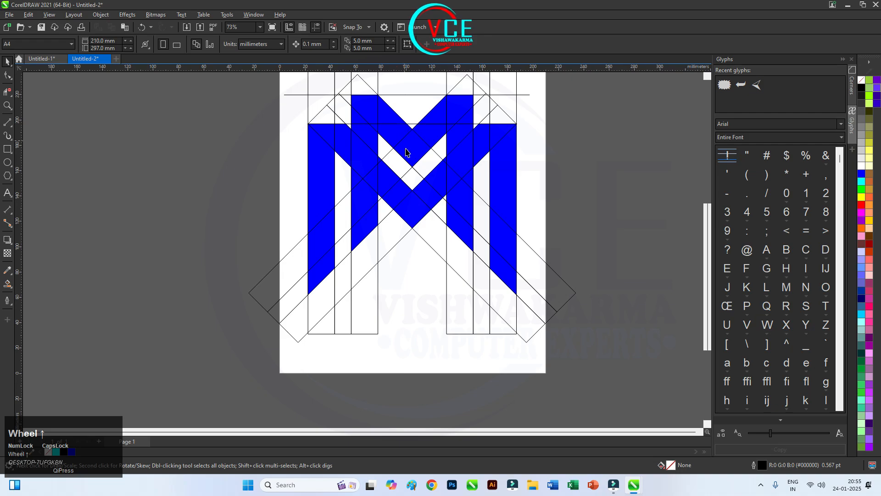
{"action": "scroll", "coordinate": [405, 147], "scroll_direction": "down", "scroll_amount": 2}
{"action": "left_click", "coordinate": [490, 118]}
{"action": "key", "text": "Delete"}
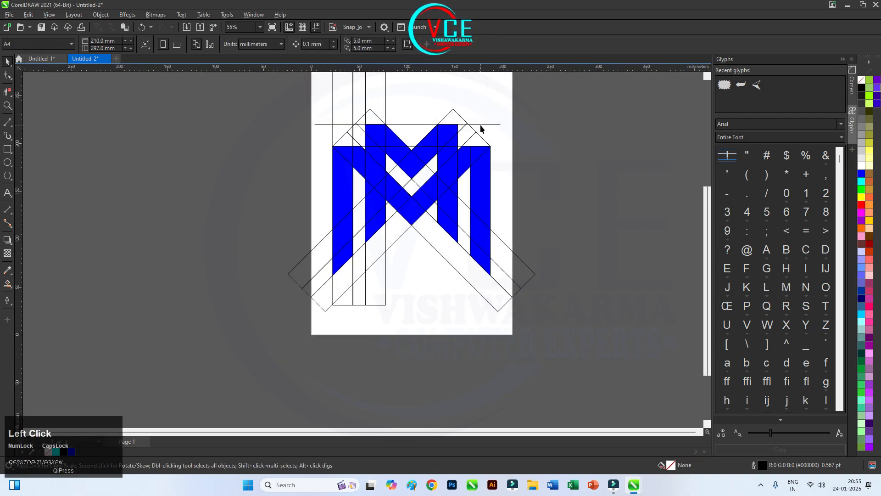
{"action": "left_click", "coordinate": [480, 127]}
{"action": "key", "text": "Delete"}
{"action": "left_click", "coordinate": [473, 130]}
{"action": "key", "text": "Delete"}
{"action": "left_click", "coordinate": [386, 97]}
{"action": "key", "text": "Delete"}
{"action": "left_click", "coordinate": [371, 112]}
{"action": "key", "text": "Delete"}
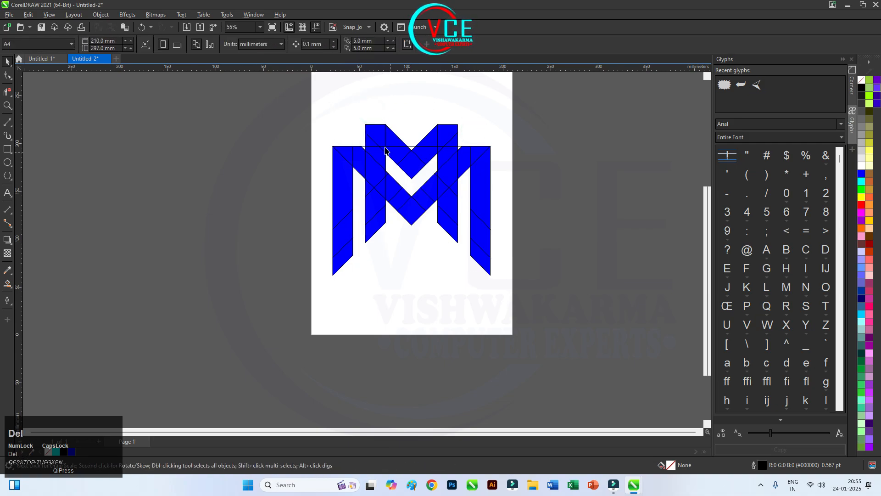
Use Virtual Segment Delete to remove the internal dividing lines of the left outer leg and its shoulder.
{"action": "scroll", "coordinate": [390, 156], "scroll_direction": "up", "scroll_amount": 4}
{"action": "left_click", "coordinate": [344, 169]}
{"action": "scroll", "coordinate": [344, 168], "scroll_direction": "down", "scroll_amount": 2}
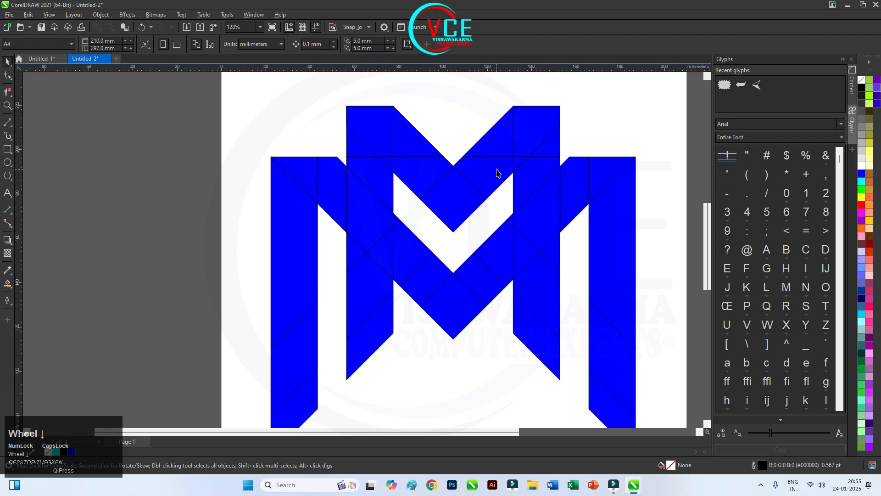
{"action": "scroll", "coordinate": [396, 184], "scroll_direction": "down", "scroll_amount": 1}
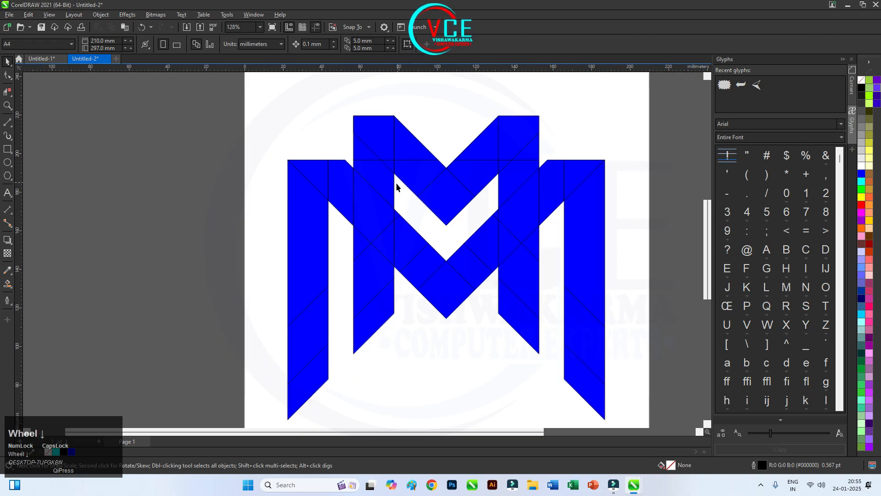
{"action": "left_click", "coordinate": [10, 94]}
{"action": "left_click", "coordinate": [35, 109]}
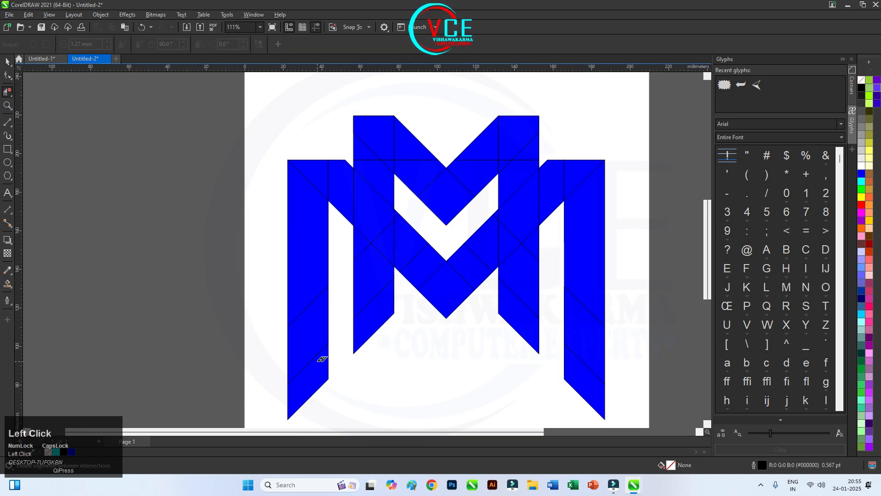
{"action": "left_click", "coordinate": [316, 354]}
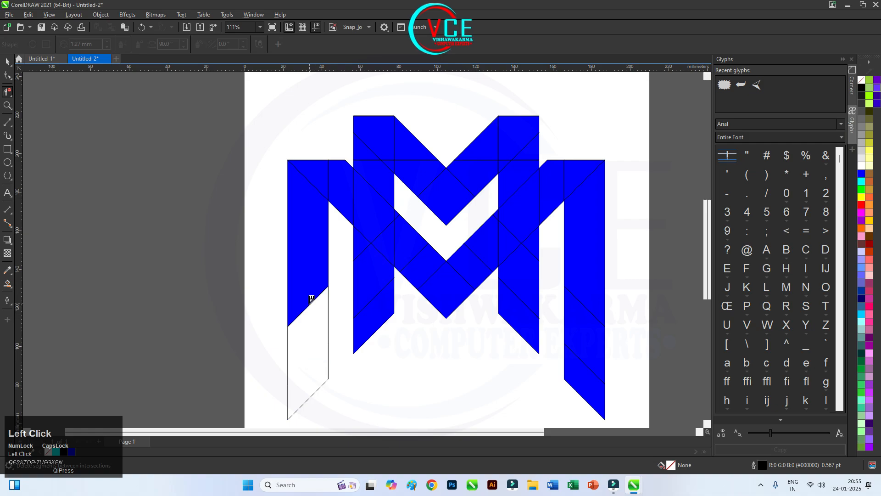
{"action": "left_click", "coordinate": [310, 303]}
{"action": "scroll", "coordinate": [320, 196], "scroll_direction": "up", "scroll_amount": 1}
{"action": "left_click", "coordinate": [314, 180]}
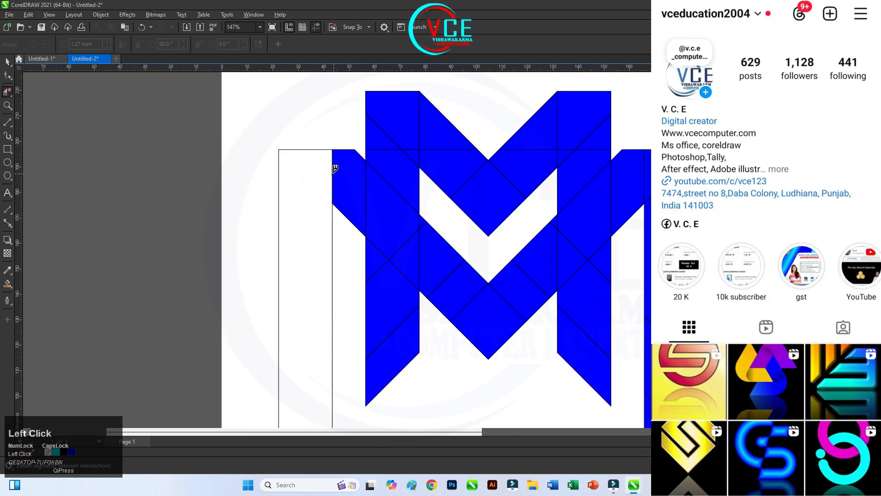
{"action": "left_click", "coordinate": [334, 168]}
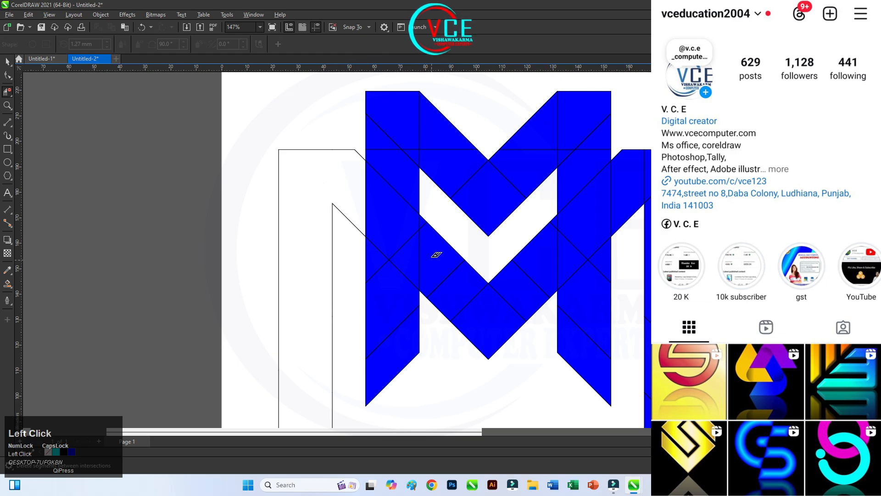
Remove the internal segments where the left shoulder band crosses the inner leg and runs down the lower V's left arm.
{"action": "scroll", "coordinate": [424, 201], "scroll_direction": "up", "scroll_amount": 2}
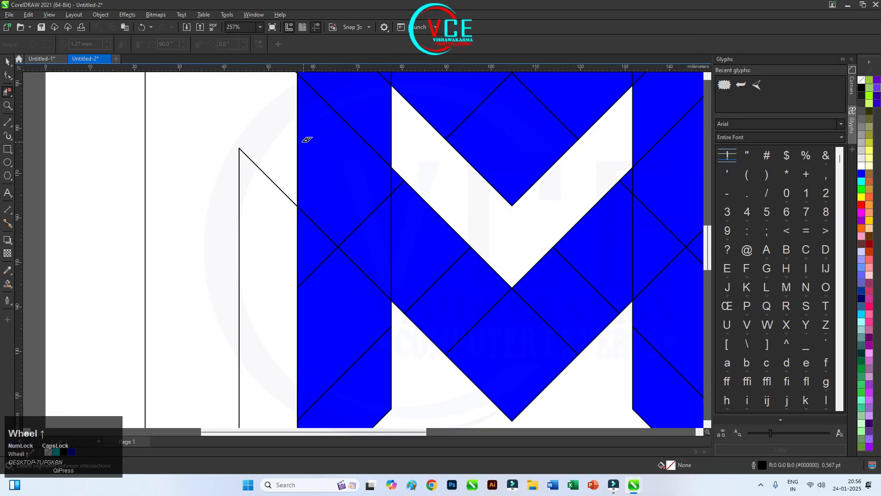
{"action": "left_click", "coordinate": [297, 138]}
{"action": "left_click", "coordinate": [376, 208]}
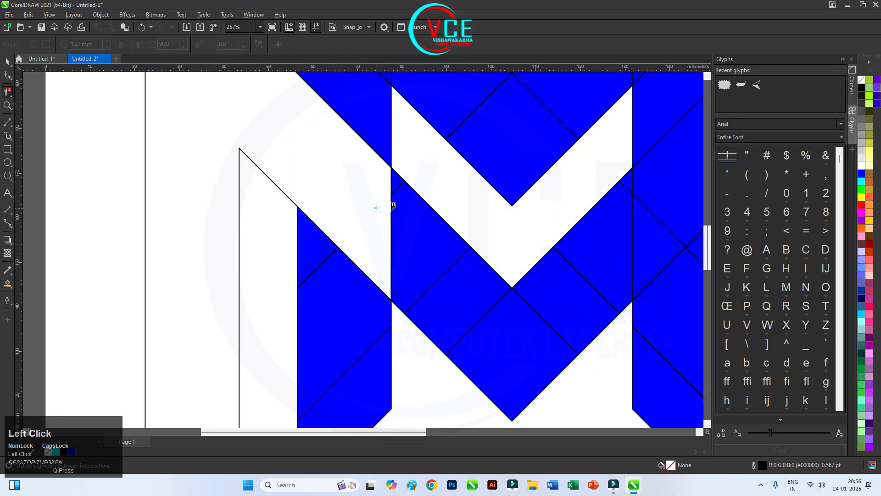
{"action": "left_click", "coordinate": [392, 210]}
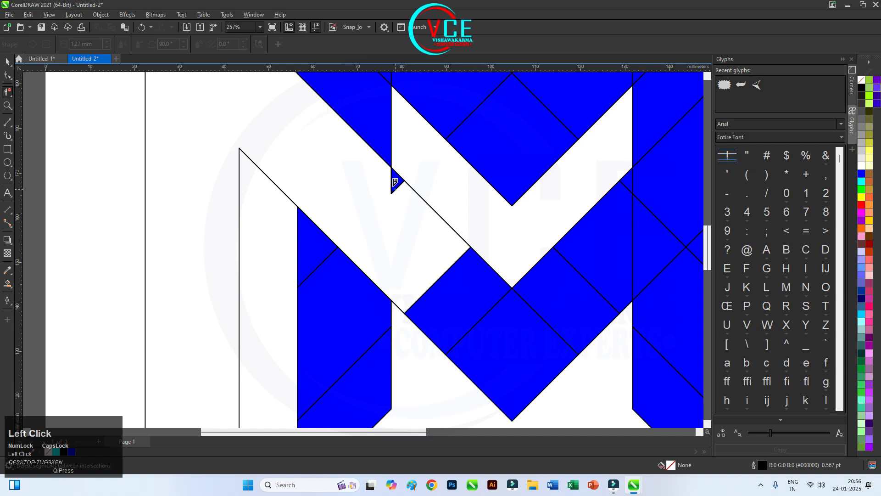
{"action": "scroll", "coordinate": [353, 169], "scroll_direction": "down", "scroll_amount": 2}
{"action": "scroll", "coordinate": [402, 228], "scroll_direction": "up", "scroll_amount": 2}
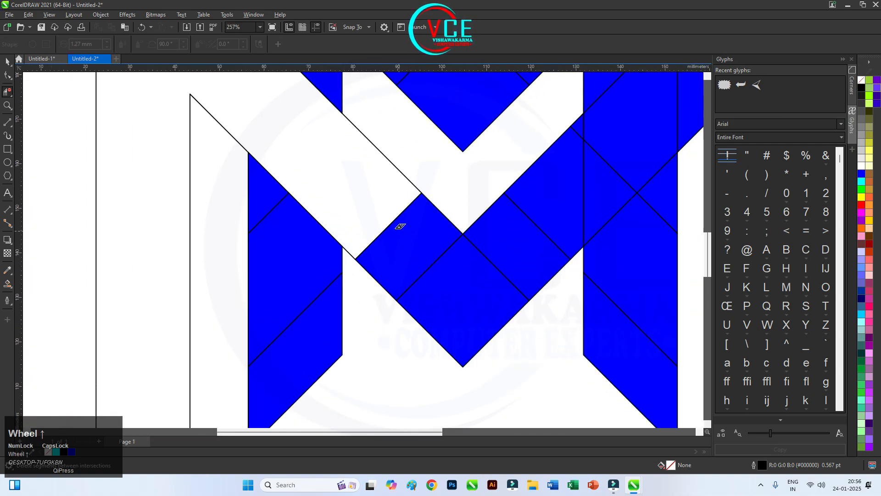
{"action": "left_click", "coordinate": [396, 218]}
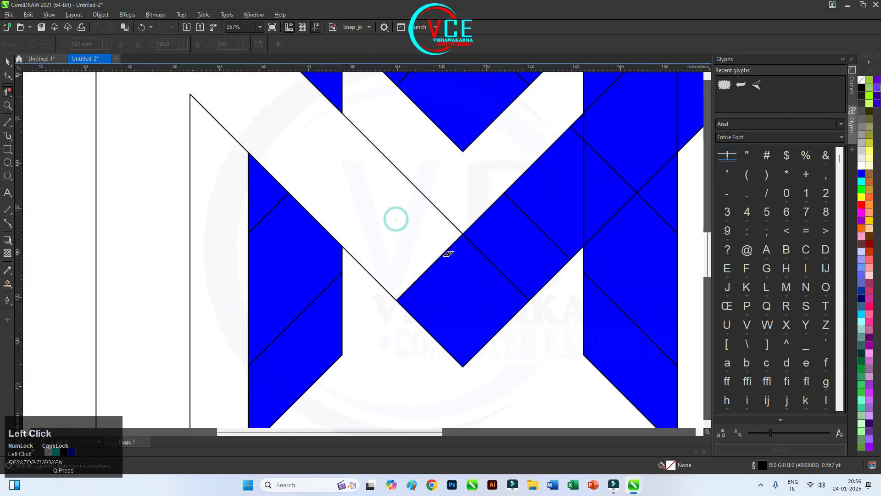
Remove the internal segments from the lower V's tip and its right arm up to the right inner leg.
{"action": "left_click", "coordinate": [456, 252]}
{"action": "left_click", "coordinate": [488, 259]}
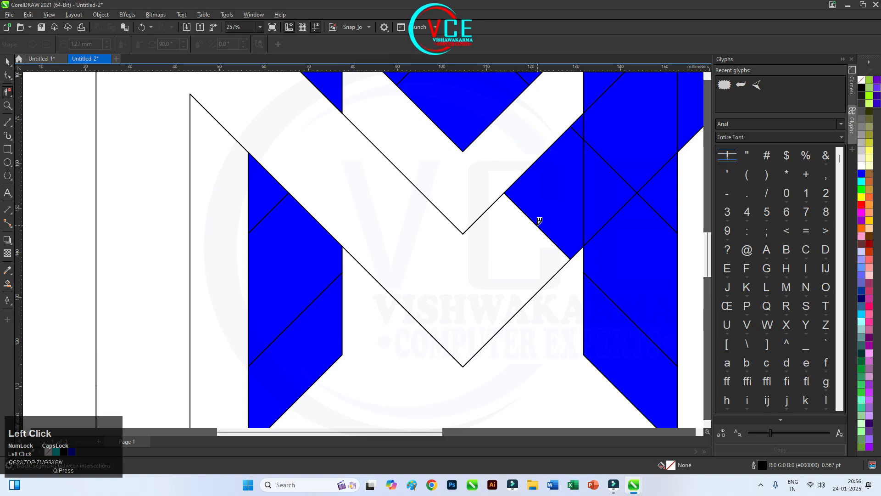
{"action": "left_click", "coordinate": [538, 225]}
{"action": "left_click", "coordinate": [578, 129]}
Remove the internal dividing segments of the right shoulder and the full length of the right outer leg.
{"action": "scroll", "coordinate": [578, 220], "scroll_direction": "down", "scroll_amount": 4}
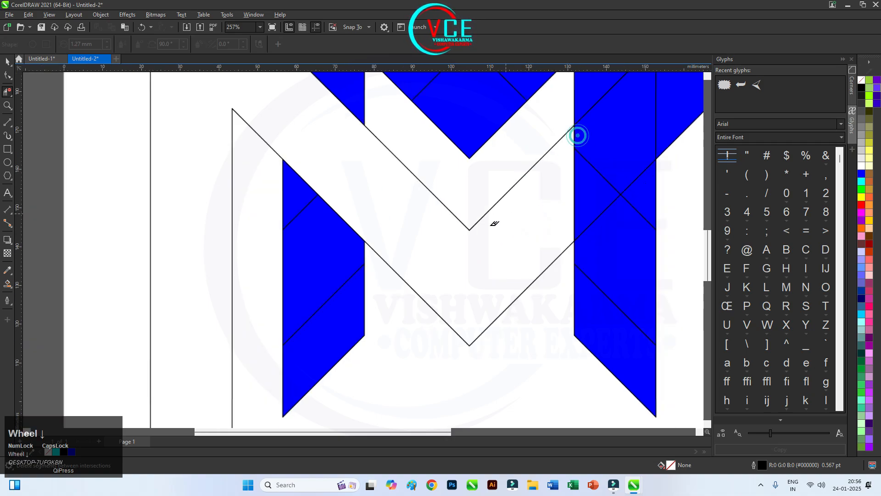
{"action": "scroll", "coordinate": [660, 151], "scroll_direction": "up", "scroll_amount": 3}
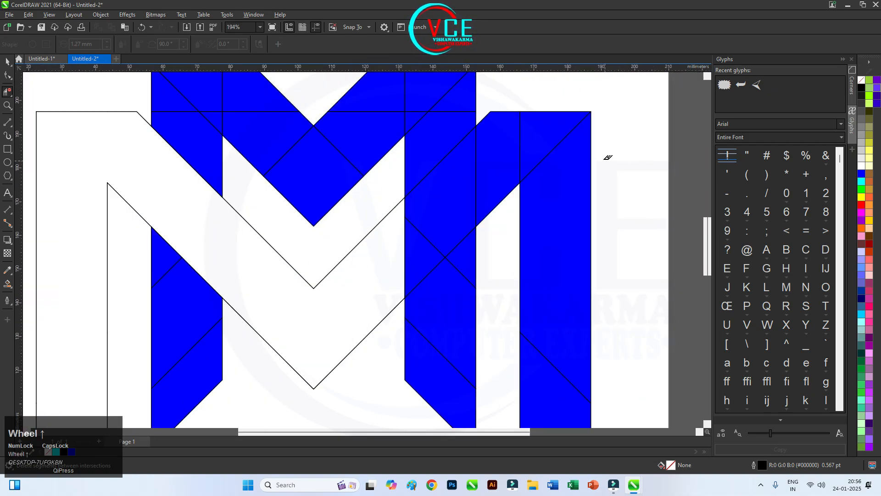
{"action": "left_click", "coordinate": [521, 135]}
{"action": "left_click", "coordinate": [559, 144]}
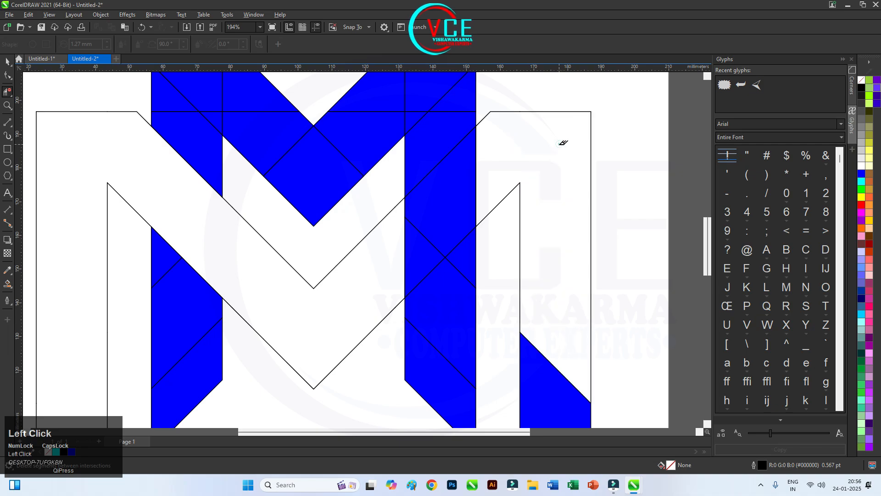
{"action": "scroll", "coordinate": [558, 144], "scroll_direction": "down", "scroll_amount": 3}
{"action": "left_click", "coordinate": [562, 276]}
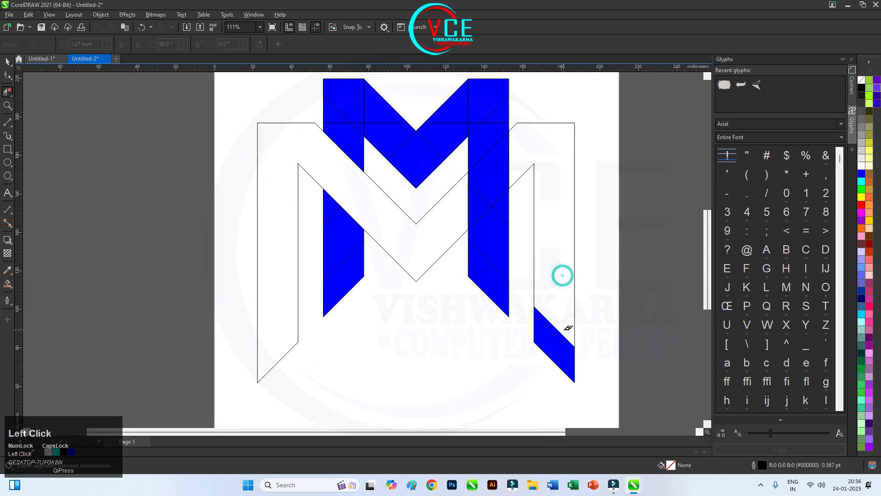
{"action": "left_click", "coordinate": [563, 329]}
Remove the internal segments of the right inner leg, from its slanted end up through the lower V band crossing.
{"action": "scroll", "coordinate": [506, 199], "scroll_direction": "up", "scroll_amount": 3}
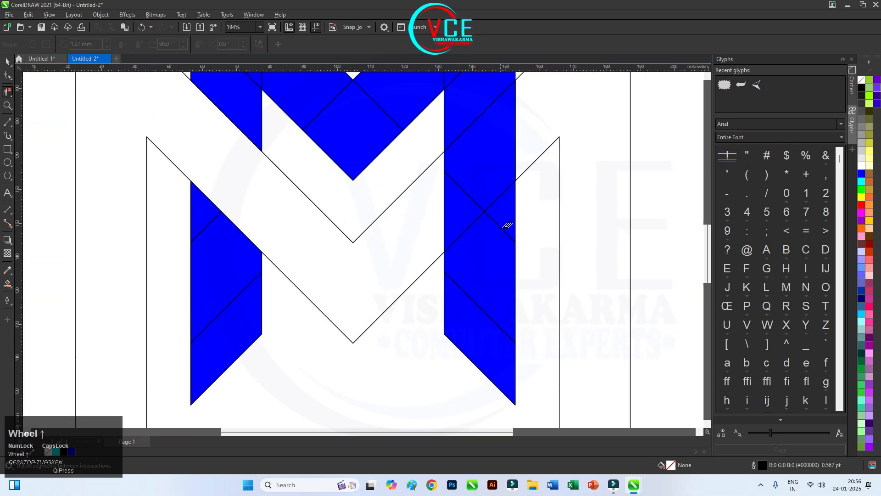
{"action": "left_click", "coordinate": [495, 305]}
{"action": "left_click", "coordinate": [499, 222]}
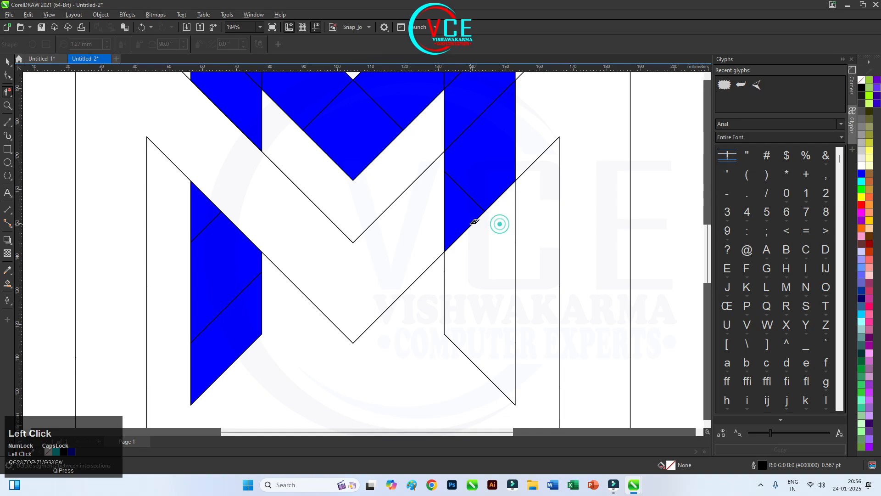
{"action": "left_click", "coordinate": [469, 222]}
{"action": "left_click", "coordinate": [484, 194]}
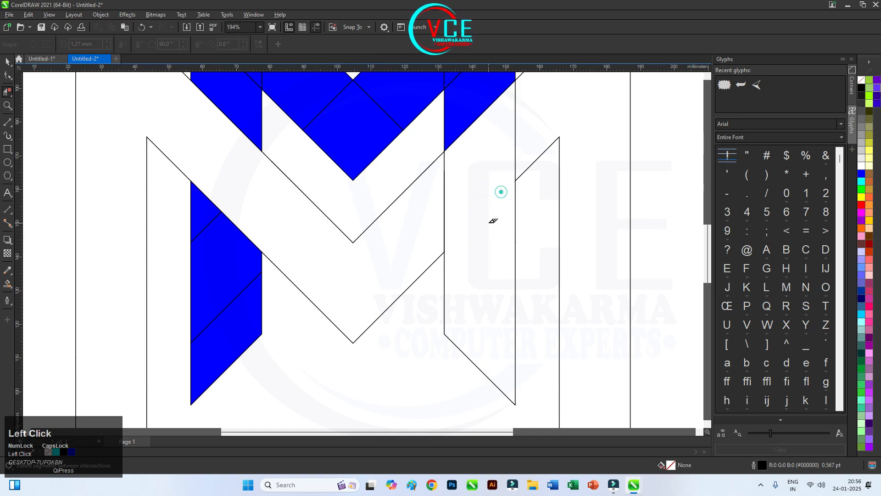
Remove the crossing segments at the upper end of the right inner leg, where the upper V's right arm joins it.
{"action": "scroll", "coordinate": [493, 220], "scroll_direction": "down", "scroll_amount": 1}
{"action": "scroll", "coordinate": [482, 202], "scroll_direction": "up", "scroll_amount": 1}
{"action": "left_click", "coordinate": [496, 138]}
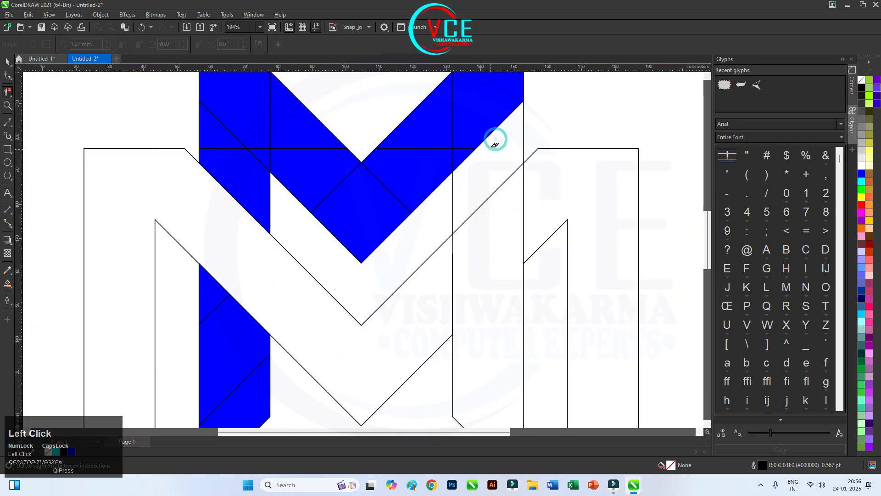
{"action": "left_click", "coordinate": [486, 129]}
{"action": "left_click", "coordinate": [500, 182]}
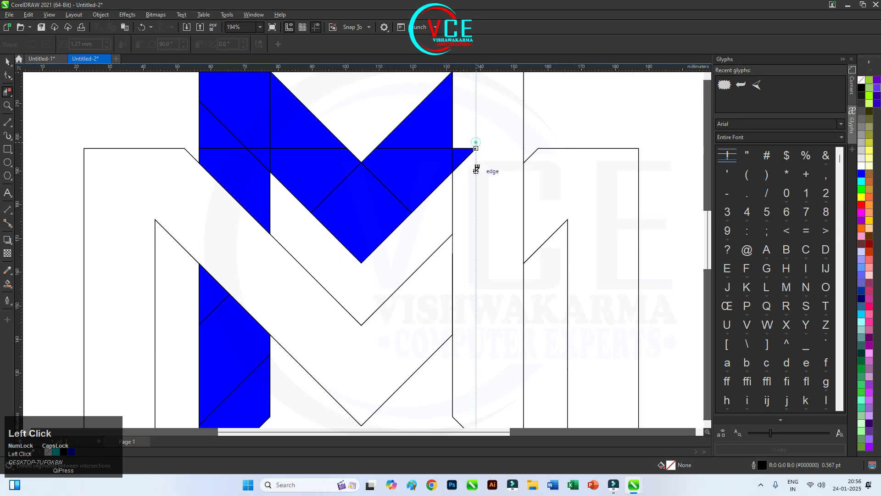
{"action": "left_click", "coordinate": [476, 143]}
Remove the internal dividing segments along the upper V's right arm, including its boundary with the right inner leg.
{"action": "scroll", "coordinate": [494, 188], "scroll_direction": "down", "scroll_amount": 1}
{"action": "scroll", "coordinate": [462, 162], "scroll_direction": "up", "scroll_amount": 1}
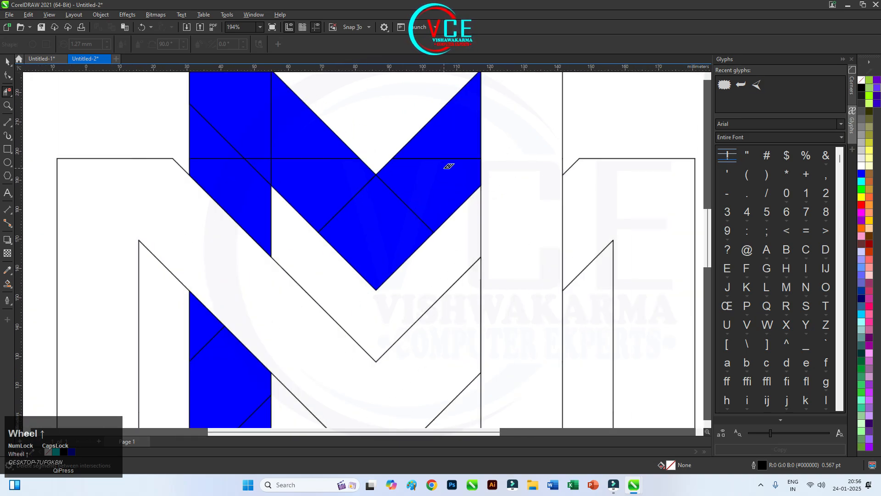
{"action": "left_click", "coordinate": [484, 121]}
{"action": "left_click", "coordinate": [465, 151]}
{"action": "left_click", "coordinate": [490, 166]}
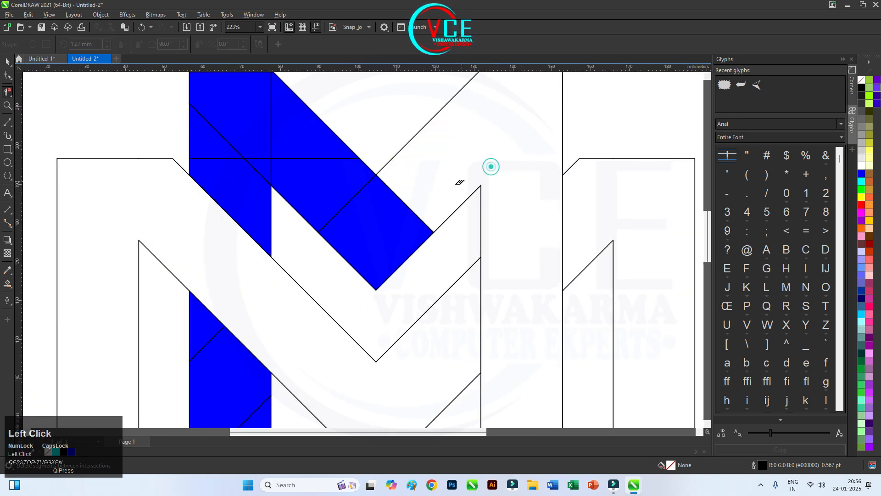
Remove the internal segments from the upper V's tip, its left arm, and the left inner leg above the shoulder's horizontal line.
{"action": "left_click", "coordinate": [407, 209]}
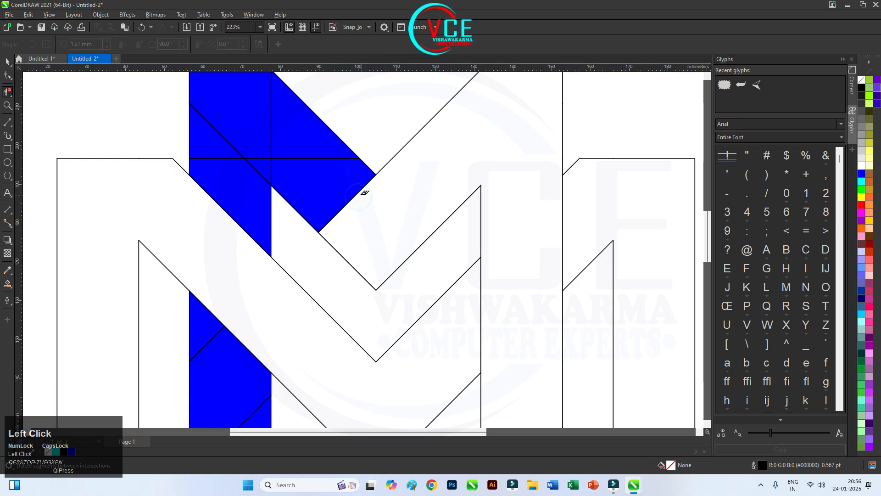
{"action": "left_click", "coordinate": [353, 192]}
{"action": "left_click", "coordinate": [316, 159]}
{"action": "left_click", "coordinate": [271, 130]}
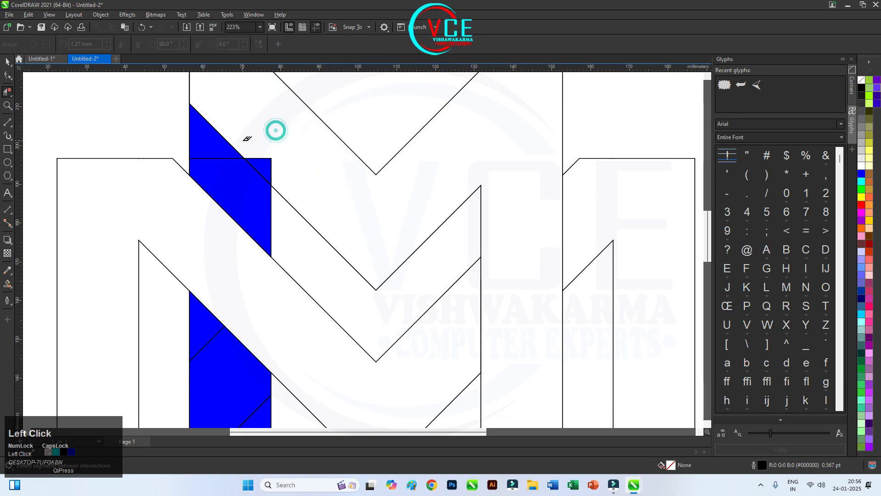
{"action": "left_click", "coordinate": [240, 152]}
{"action": "left_click", "coordinate": [242, 156]}
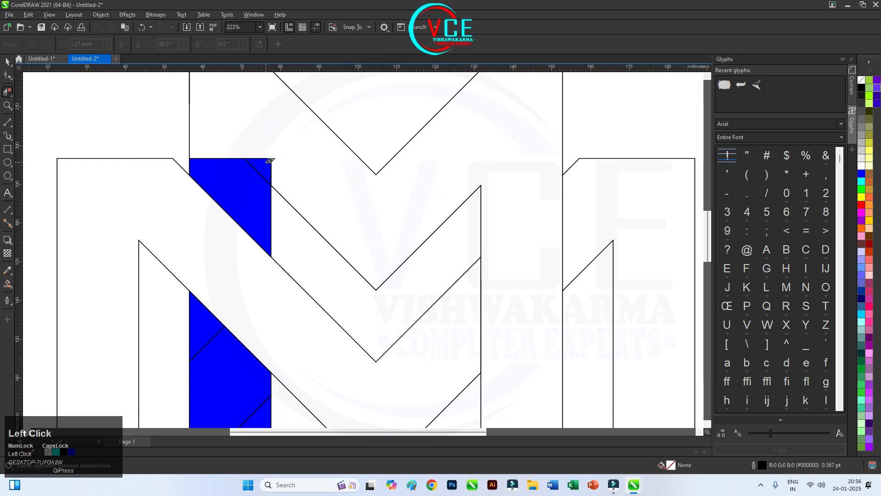
Remove the remaining internal segments of the left inner leg, above the diagonal band at the shoulder line and below the band.
{"action": "left_click", "coordinate": [252, 159]}
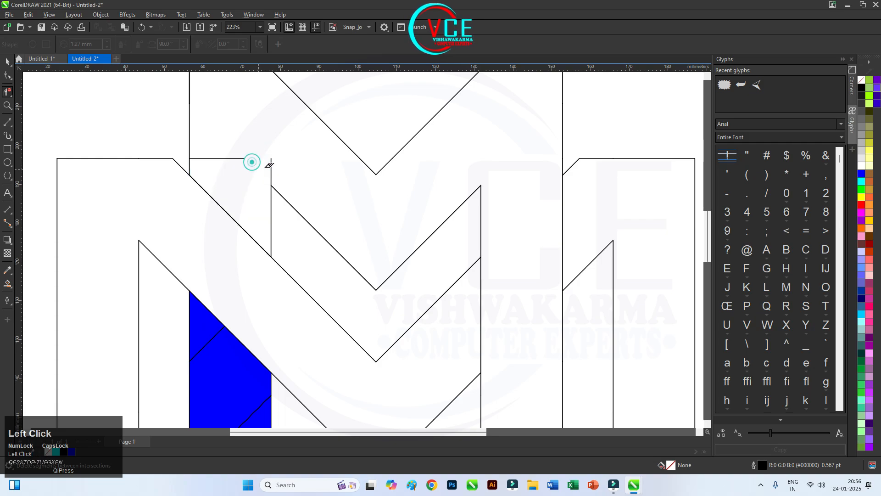
{"action": "left_click", "coordinate": [272, 162]}
{"action": "scroll", "coordinate": [243, 155], "scroll_direction": "down", "scroll_amount": 3}
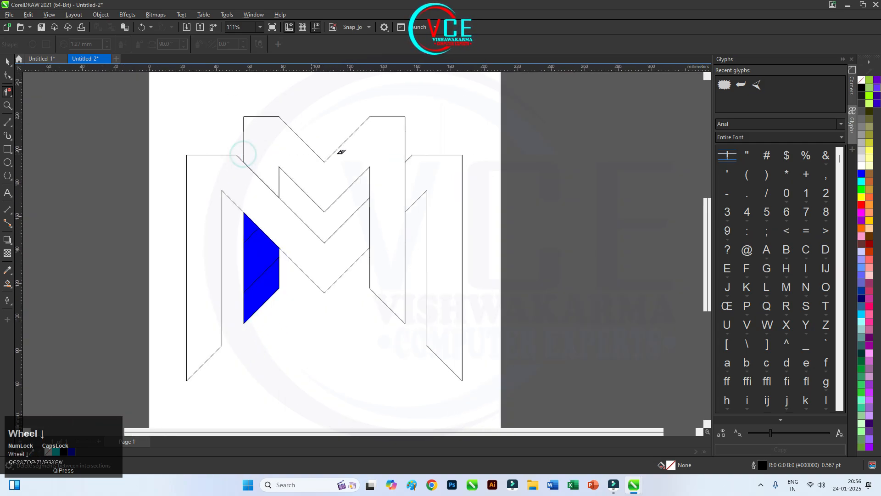
{"action": "scroll", "coordinate": [246, 200], "scroll_direction": "up", "scroll_amount": 2}
{"action": "left_click", "coordinate": [254, 220]}
{"action": "left_click", "coordinate": [267, 250]}
{"action": "scroll", "coordinate": [384, 243], "scroll_direction": "down", "scroll_amount": 3}
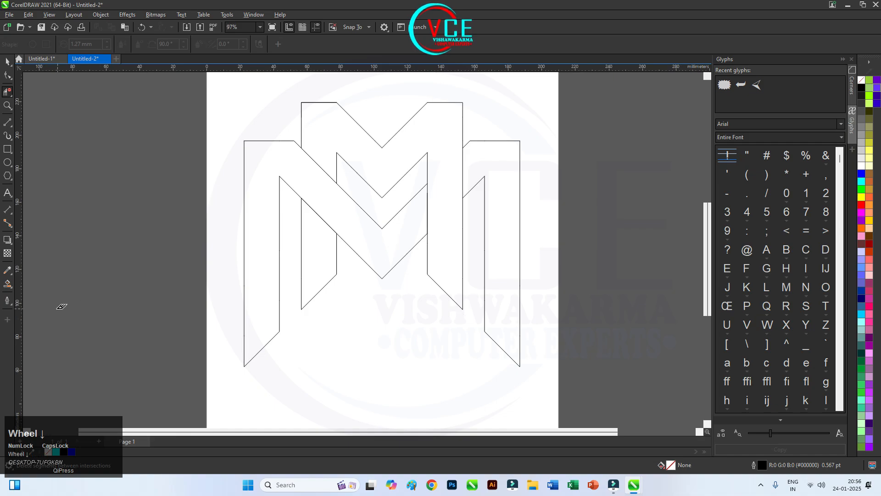
Smart Fill the outer M's left band with its V and its separate right leg in blue.
{"action": "left_click", "coordinate": [9, 287]}
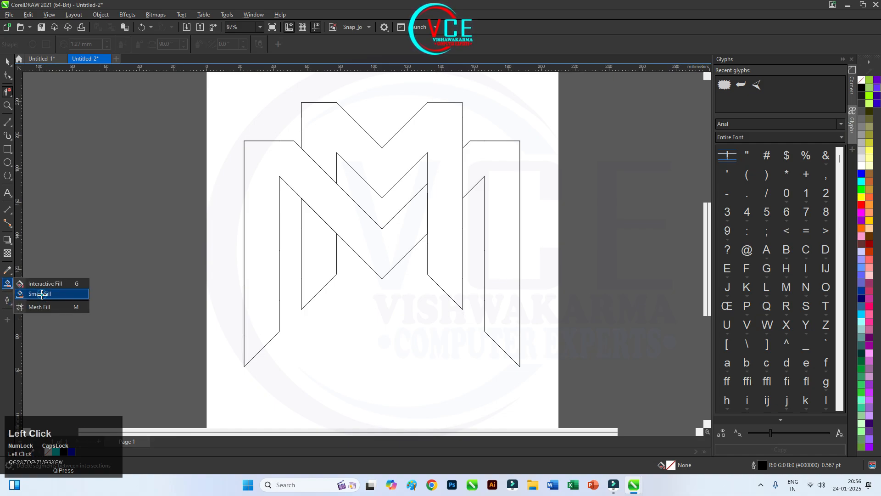
{"action": "left_click", "coordinate": [42, 294]}
{"action": "left_click", "coordinate": [263, 203]}
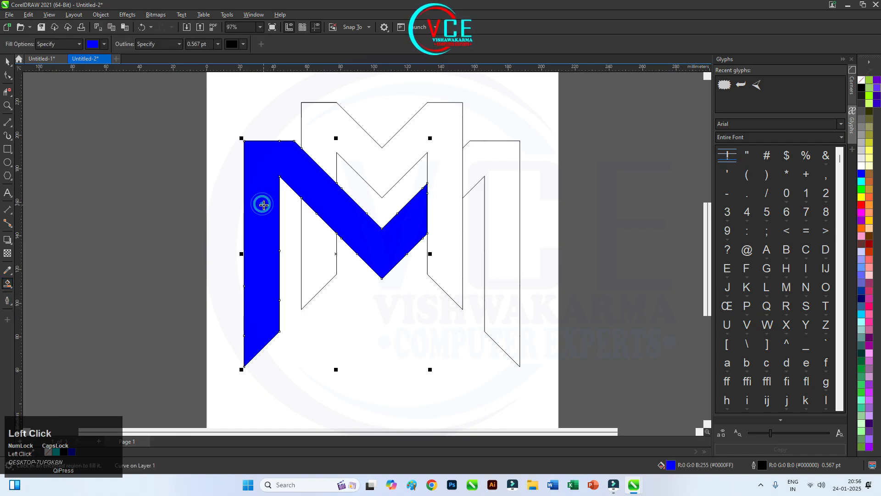
{"action": "left_click", "coordinate": [503, 172]}
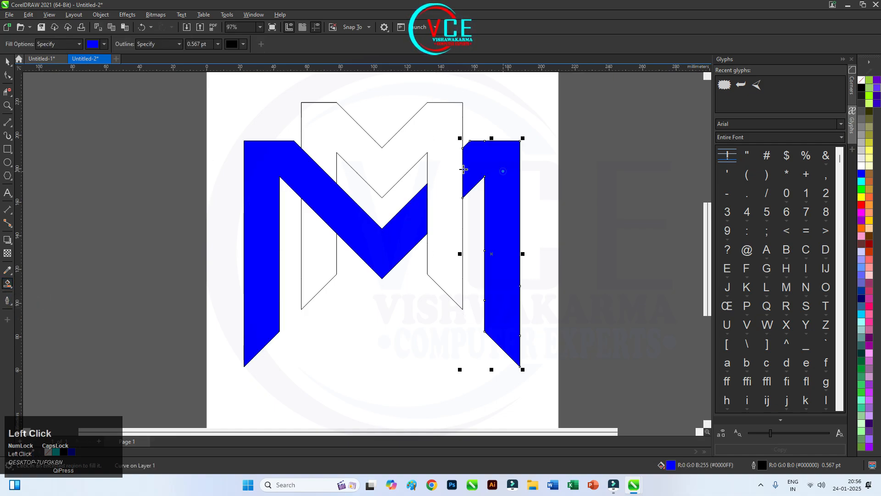
Set the Smart Fill colour to orange and fill the inner M's main band and its lower left leg.
{"action": "left_click", "coordinate": [104, 44]}
{"action": "left_click", "coordinate": [120, 114]}
{"action": "left_click", "coordinate": [335, 128]}
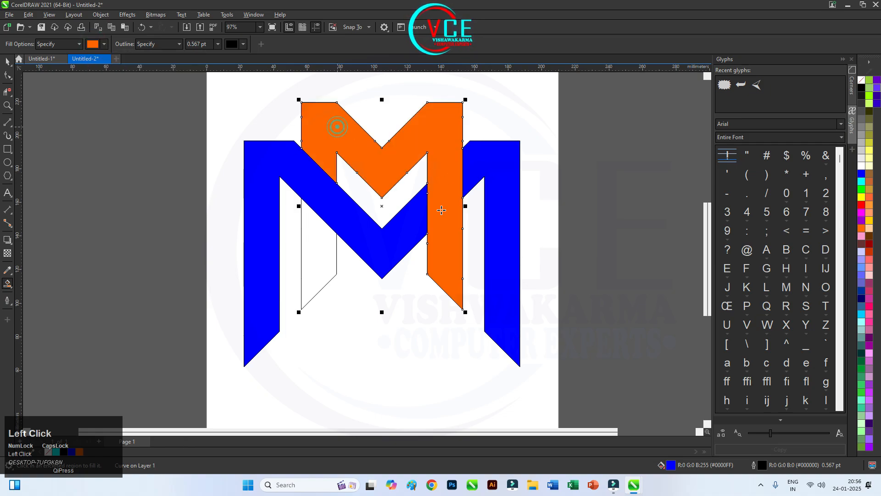
{"action": "left_click", "coordinate": [325, 253]}
{"action": "key", "text": "space"}
{"action": "left_click", "coordinate": [149, 128]}
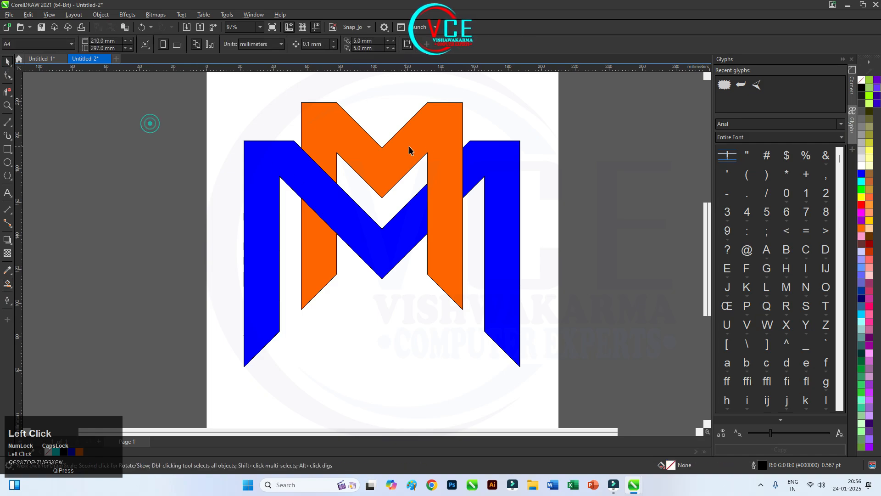
Draw a narrow rectangle about 2.3 mm wide and 44.5 mm high along the orange right leg's outer edge, spanning the blue band.
{"action": "scroll", "coordinate": [437, 170], "scroll_direction": "up", "scroll_amount": 2}
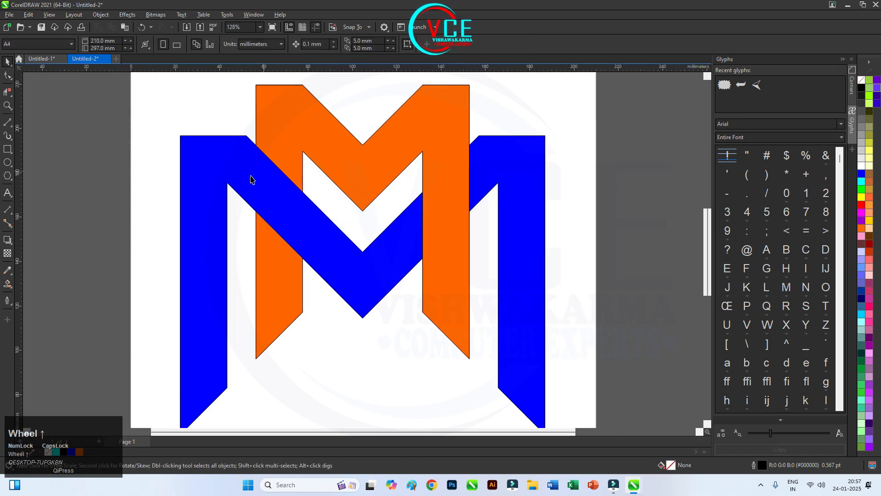
{"action": "left_click", "coordinate": [7, 150]}
{"action": "scroll", "coordinate": [477, 166], "scroll_direction": "up", "scroll_amount": 4}
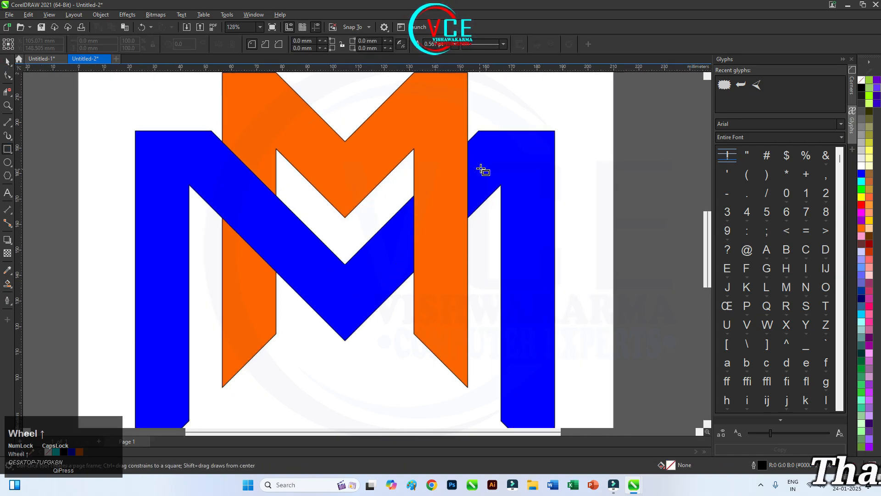
{"action": "left_click_drag", "start_coordinate": [462, 111], "coordinate": [472, 275]}
{"action": "left_click_drag", "start_coordinate": [466, 109], "coordinate": [466, 97]}
{"action": "scroll", "coordinate": [436, 153], "scroll_direction": "down", "scroll_amount": 1}
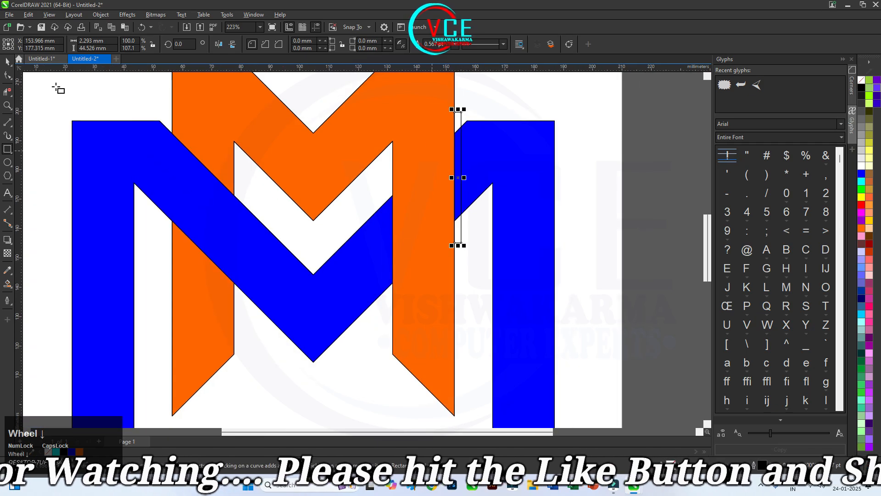
Fill the narrow rectangle white and place a copy along the orange right leg's inner edge, across the blue V's end.
{"action": "key", "text": "space"}
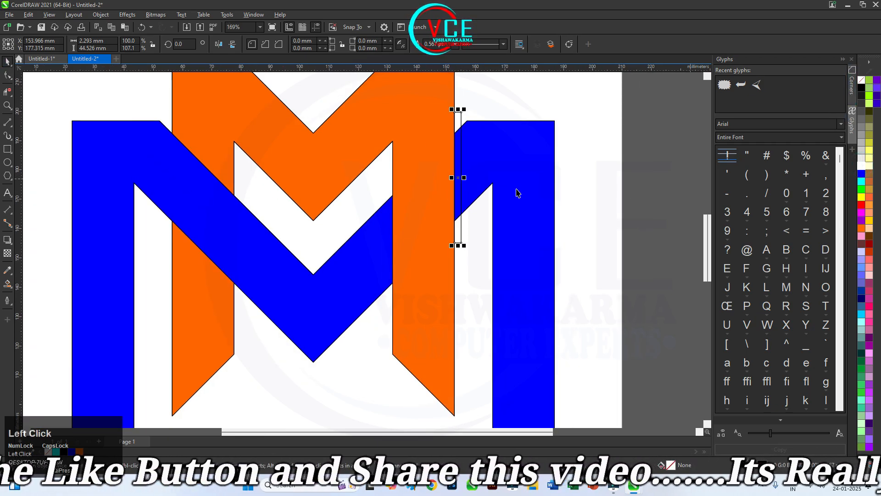
{"action": "left_click", "coordinate": [868, 166]}
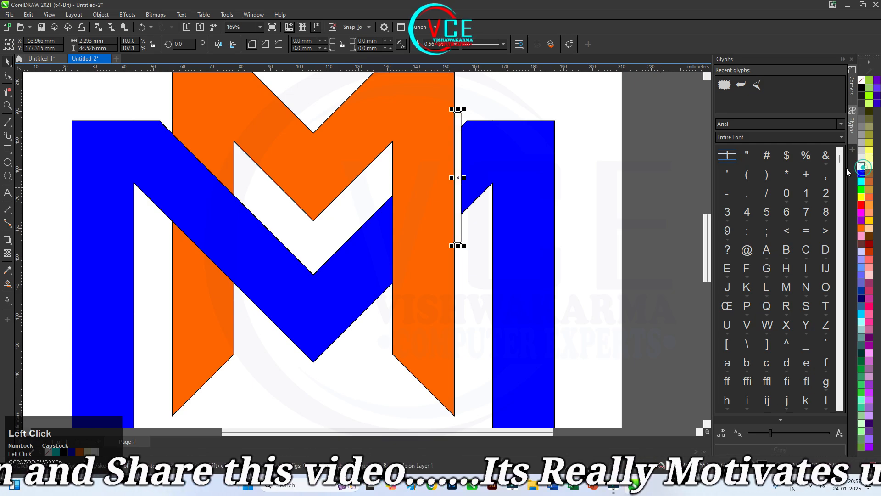
{"action": "left_click_drag", "start_coordinate": [460, 164], "coordinate": [393, 227]}
{"action": "right_click", "coordinate": [393, 227]}
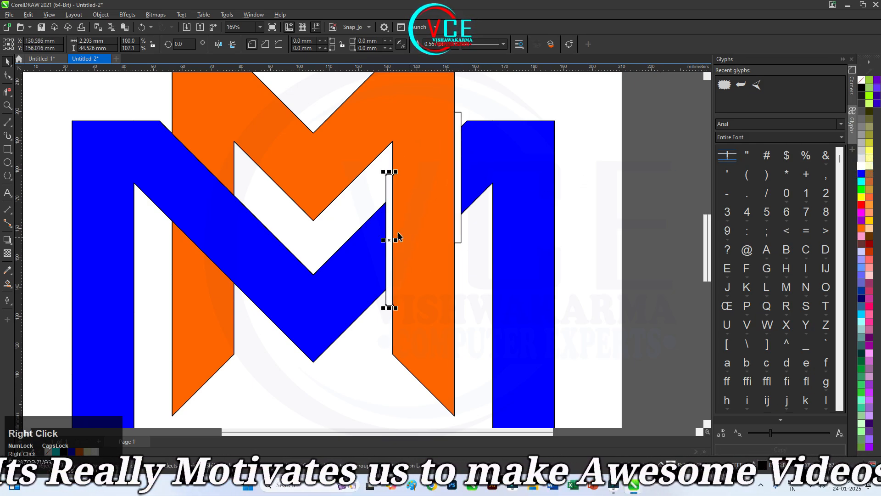